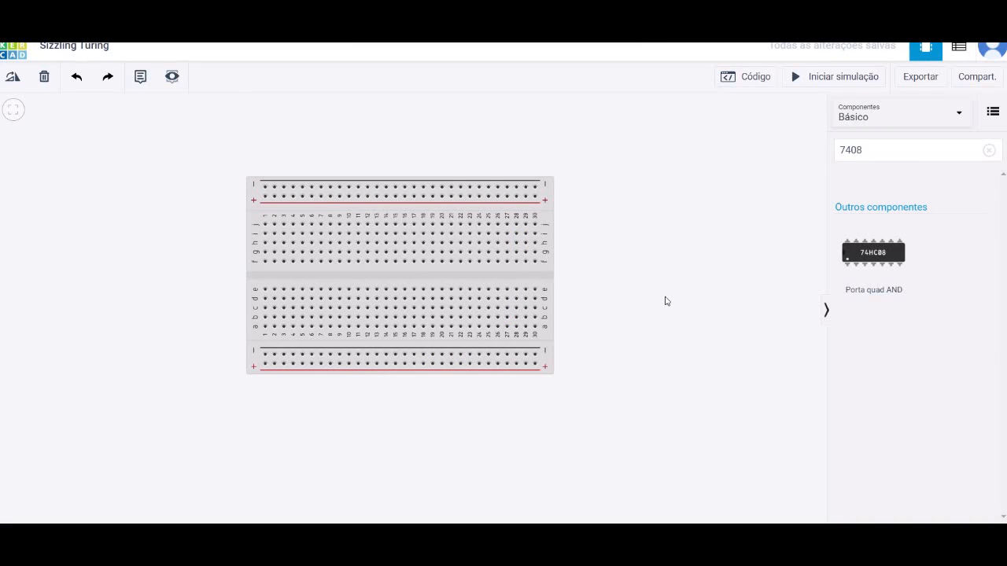
Search the components for 7408 and place the 74HC08 quad AND gate across the breadboard's central gap, spanning columns 12 to 18.
left_click(870, 150)
key("BackSpace")
key("BackSpace")
key("BackSpace")
key("BackSpace")
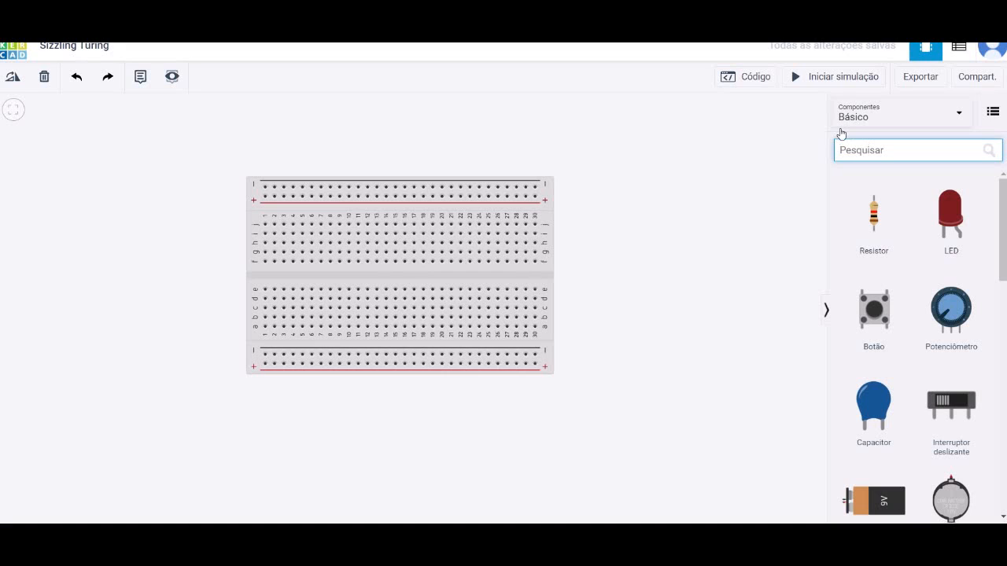
type("7408")
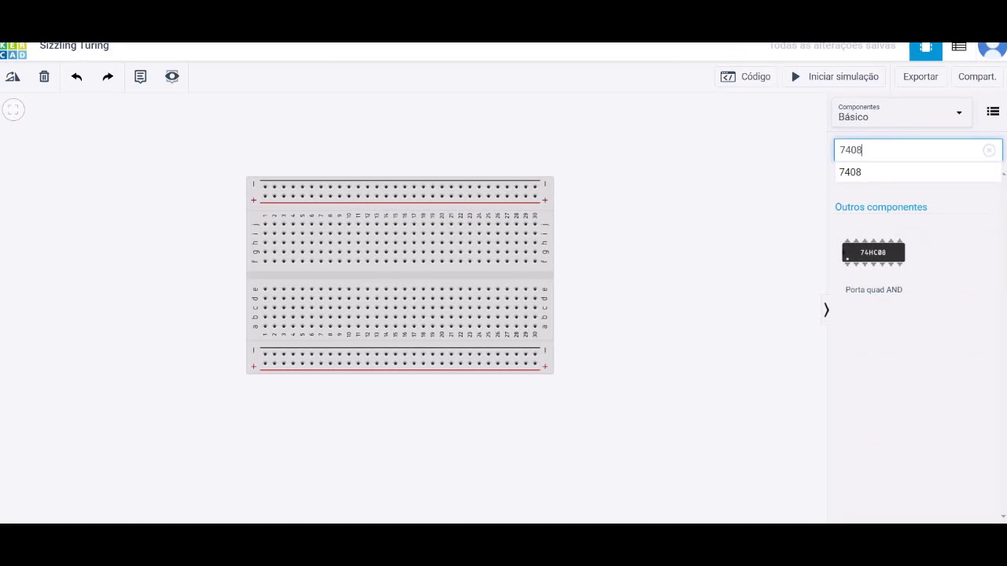
left_click(733, 154)
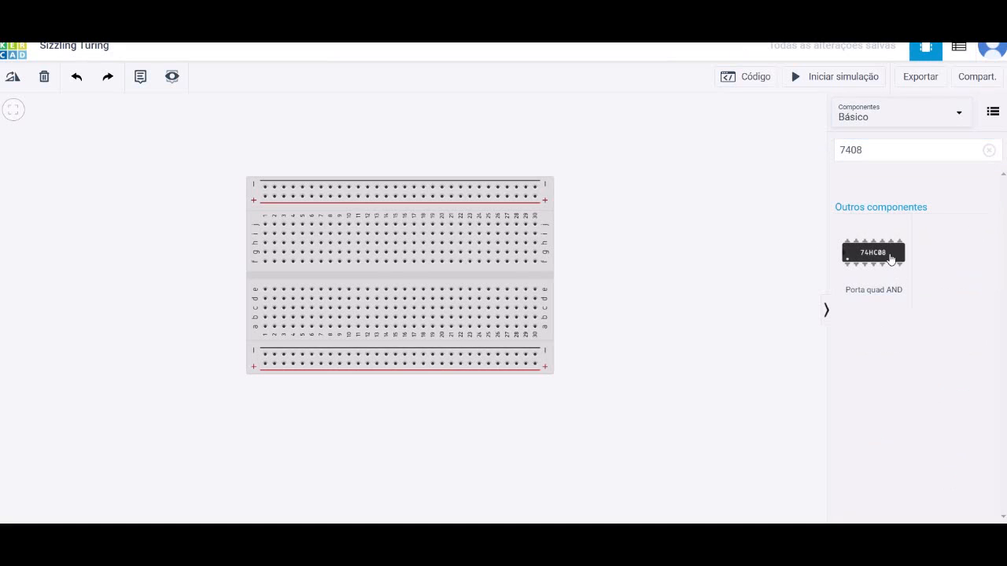
left_click_drag(891, 259, 408, 277)
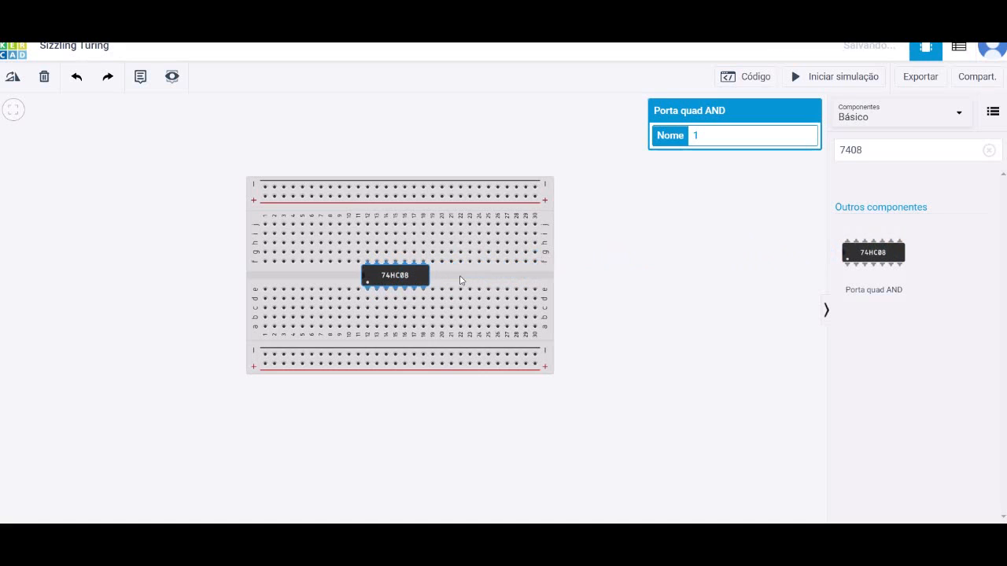
left_click(505, 279)
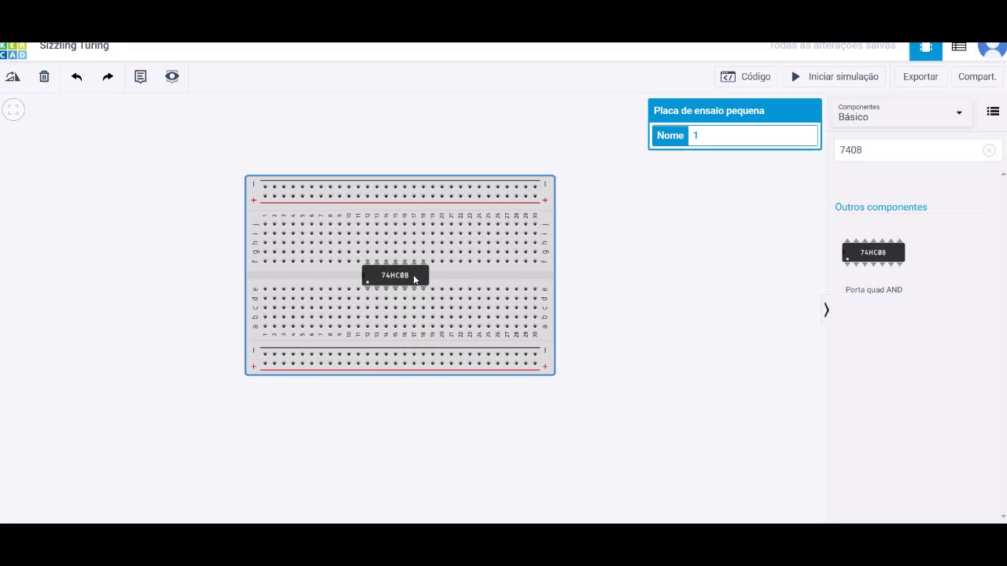
left_click(414, 277)
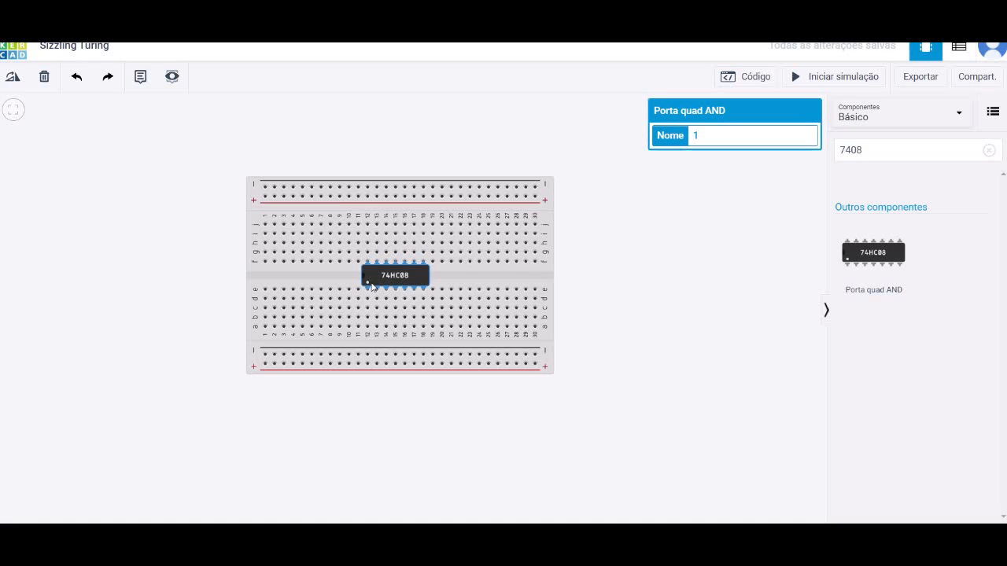
Search the components for "fonte" and place the power supply beside the breadboard, near its column 1 end.
double_click(884, 150)
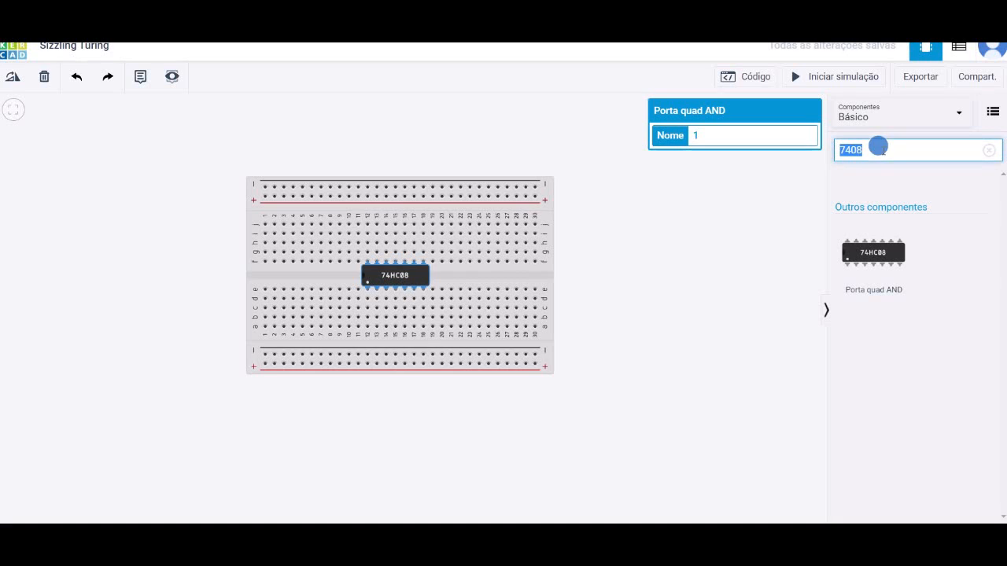
key("BackSpace")
type("fonte")
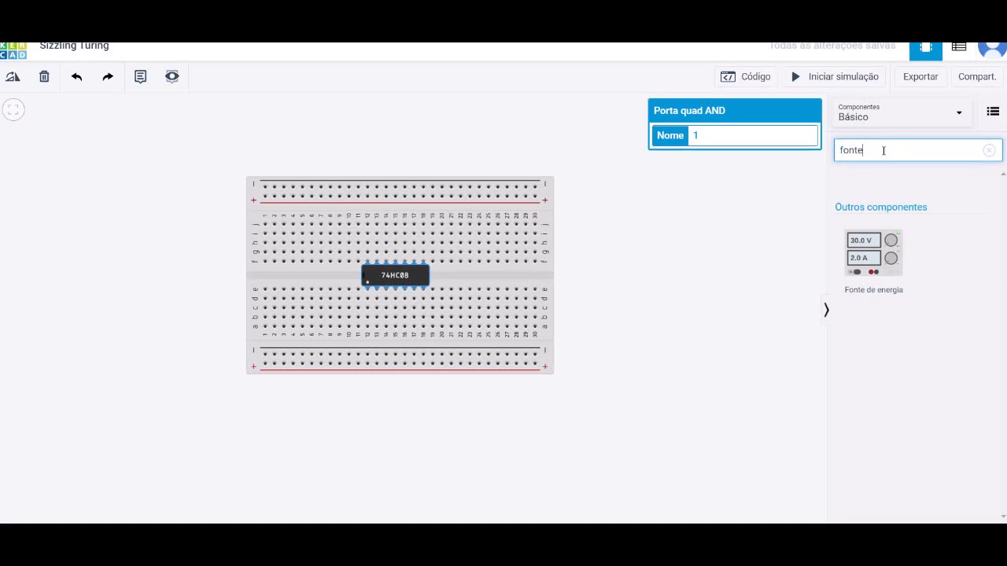
left_click_drag(876, 265, 132, 248)
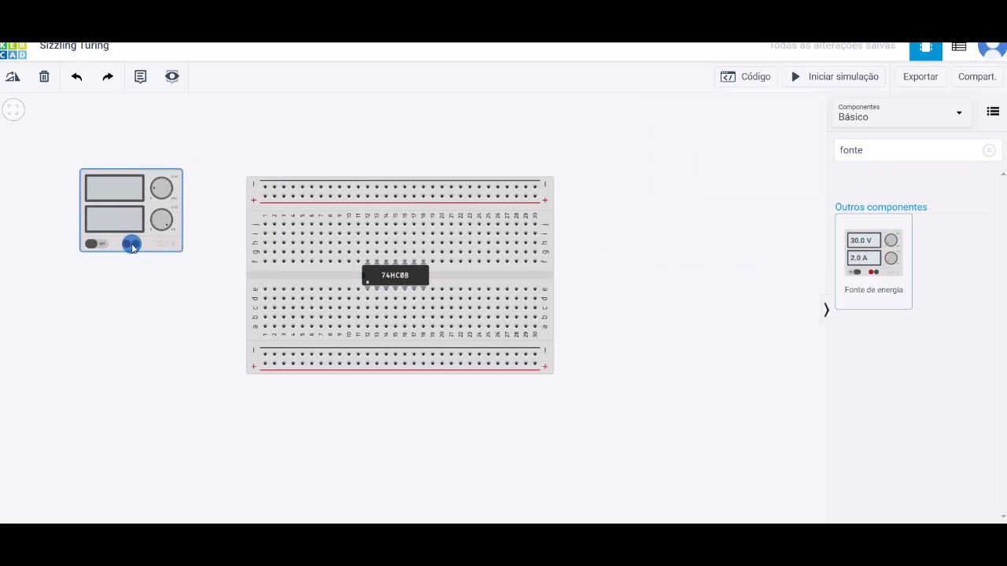
Rotate the power supply until its positive and negative terminals face the breadboard.
left_click(13, 78)
left_click(17, 82)
left_click(18, 82)
left_click(17, 82)
left_click(17, 82)
left_click(17, 82)
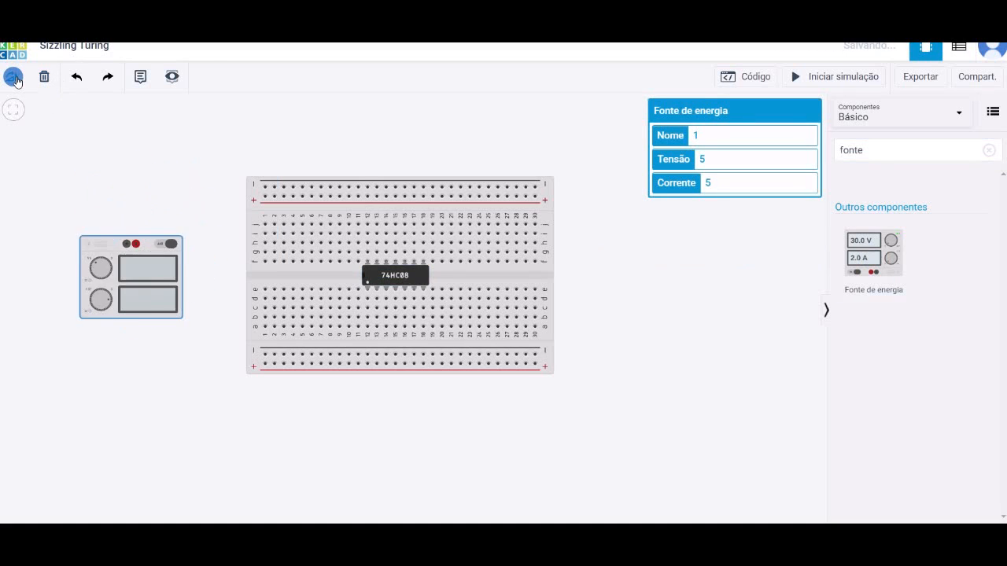
left_click(17, 81)
left_click(17, 82)
left_click(16, 81)
left_click(224, 151)
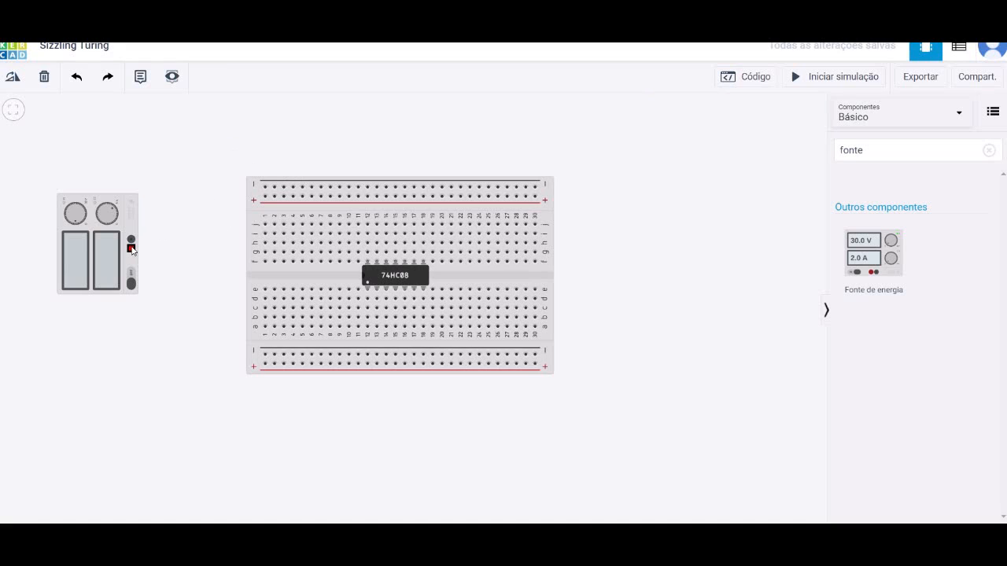
Wire the supply's positive terminal in red and its negative terminal in black to the breadboard's upper positive and negative rails at column 1.
left_click(132, 249)
left_click(265, 196)
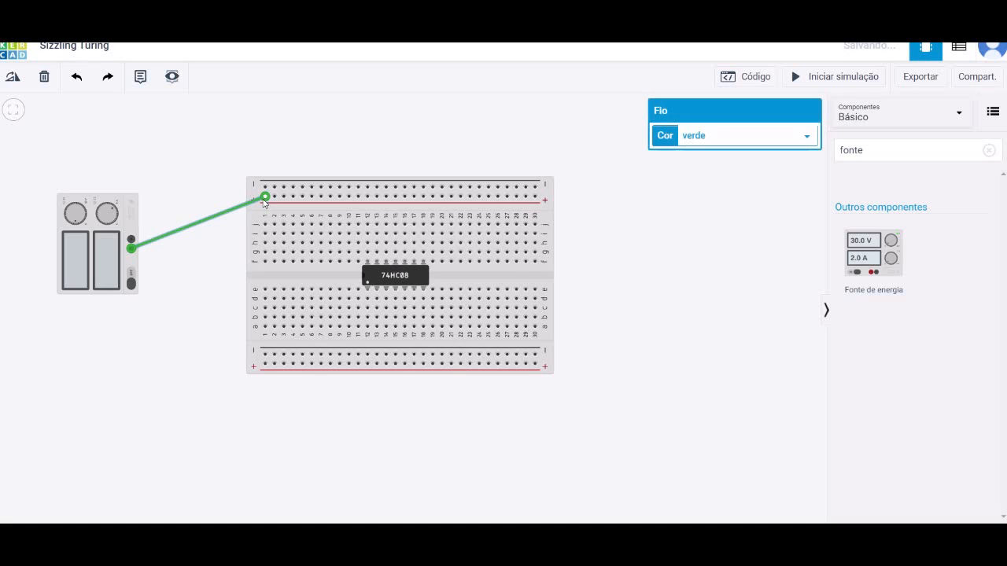
left_click(758, 133)
left_click(755, 174)
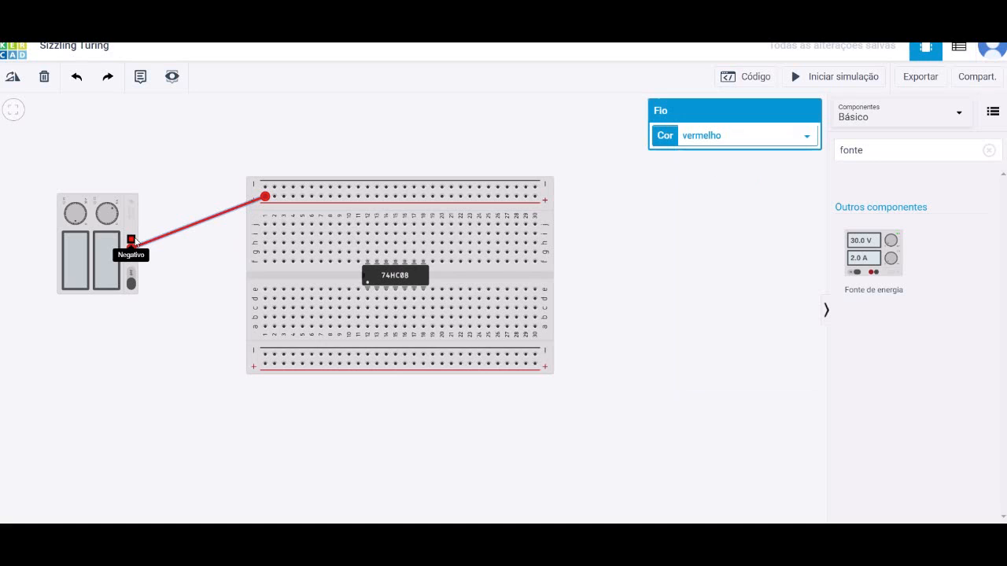
left_click(132, 240)
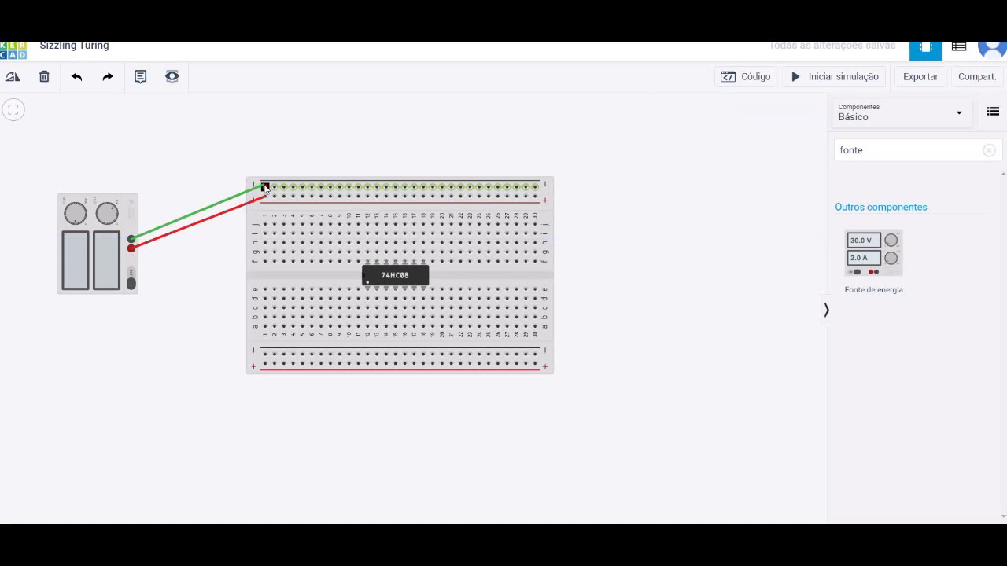
left_click(265, 188)
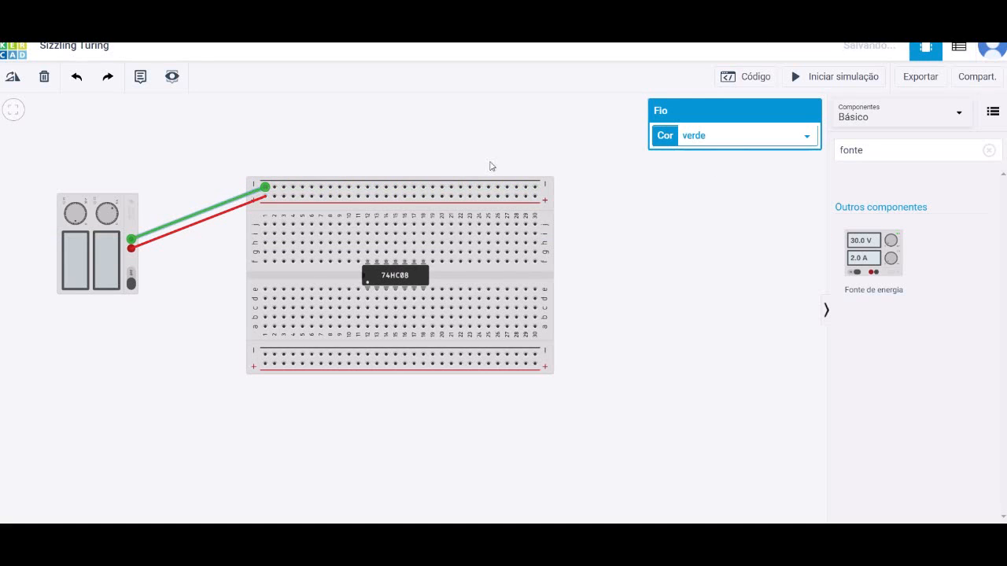
left_click(732, 138)
left_click(730, 157)
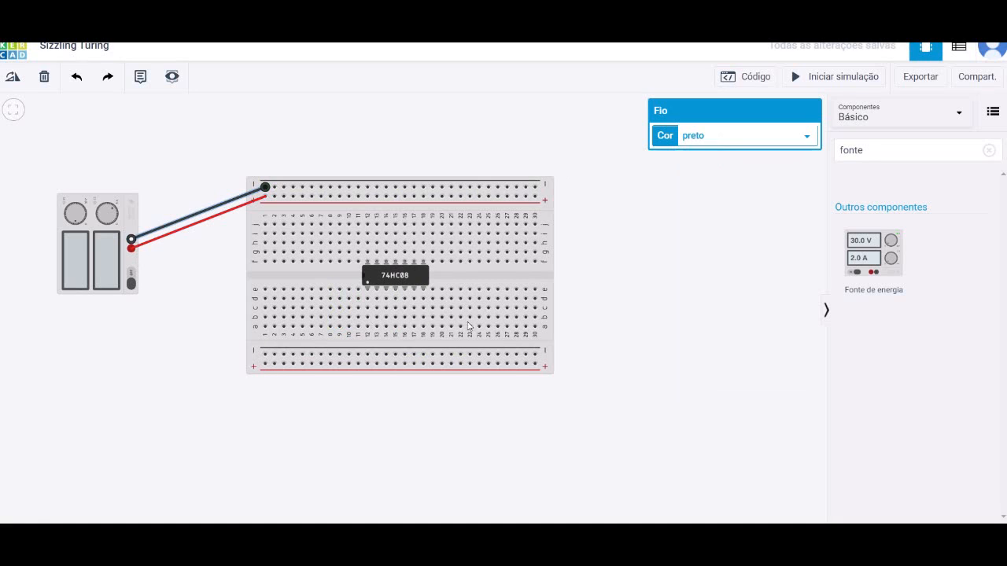
Connect the breadboard's lower negative rail in black and lower positive rail in red to the matching power supply terminals.
left_click(265, 353)
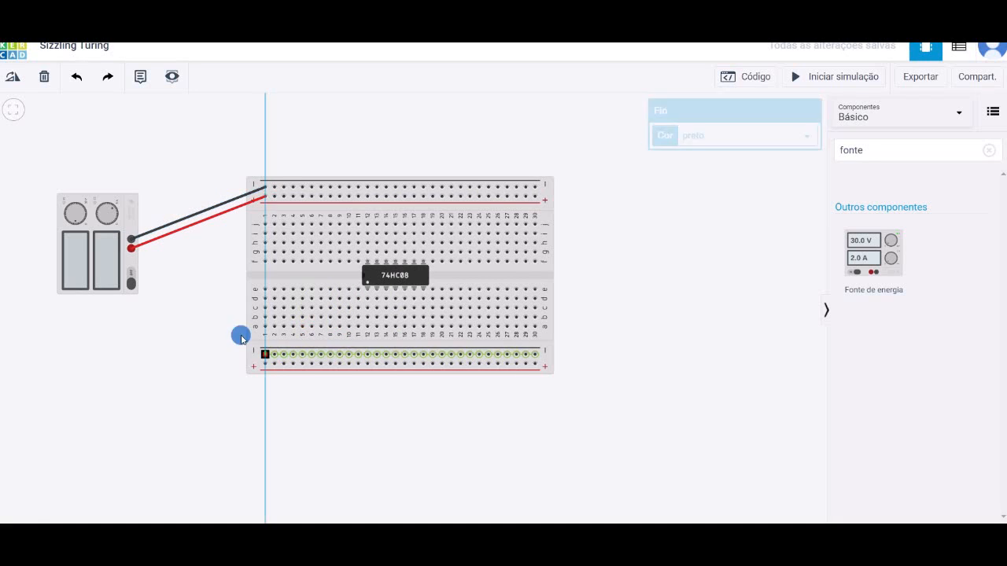
left_click(132, 239)
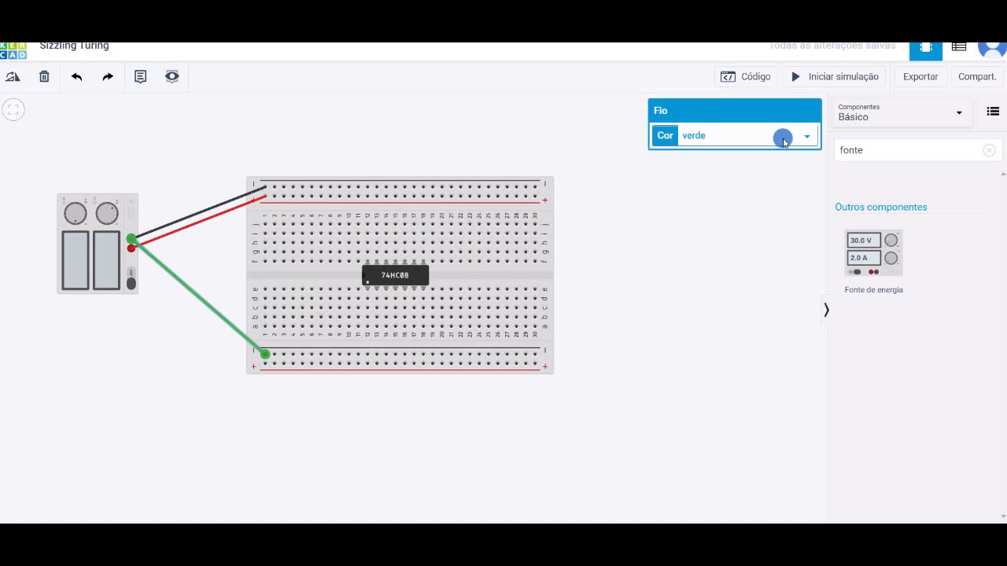
left_click(782, 136)
left_click(777, 153)
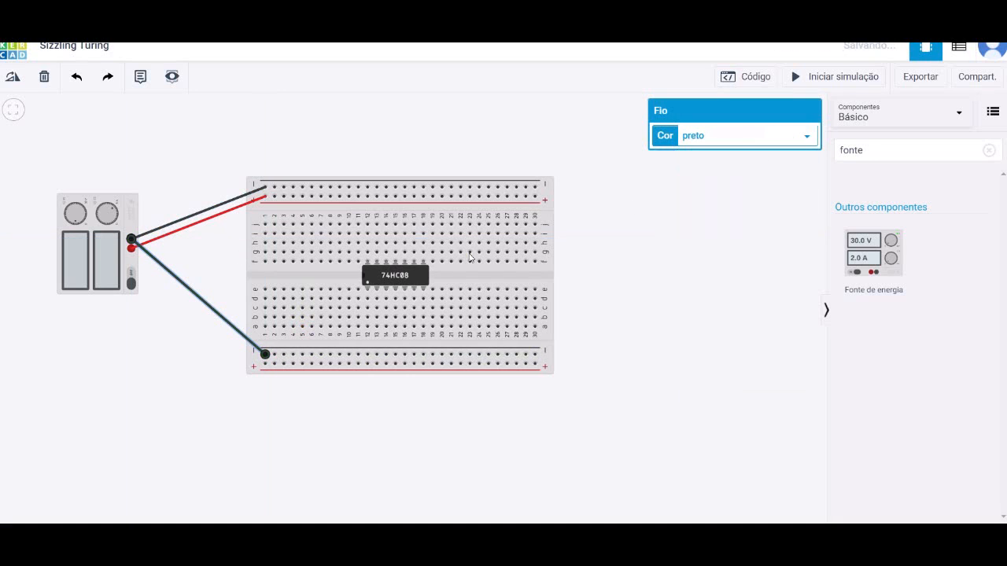
left_click(265, 362)
left_click(130, 248)
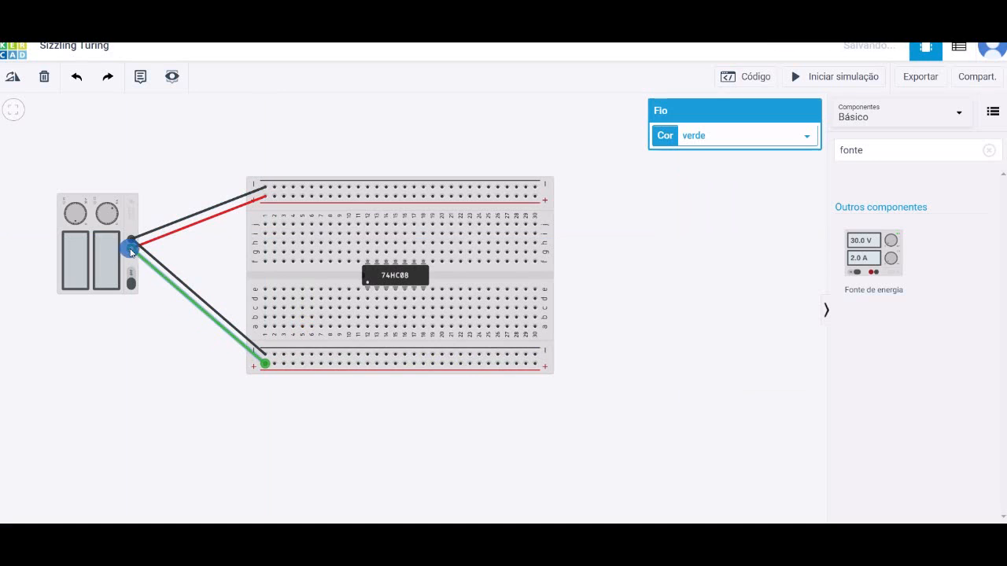
left_click(777, 136)
left_click(770, 175)
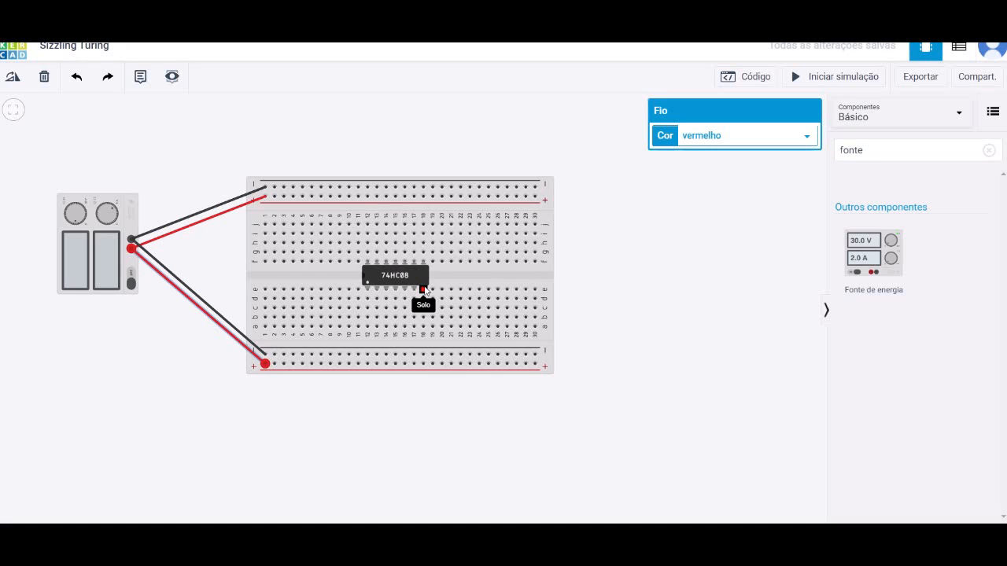
Connect the 74HC08's ground pin in column 18 to the breadboard's lower negative rail with a black wire.
left_click(423, 290)
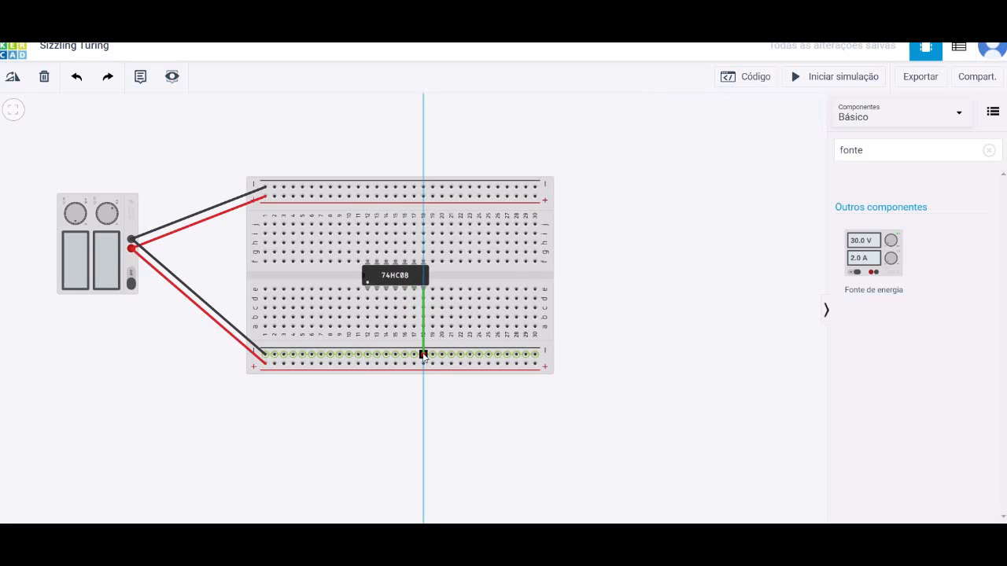
left_click(423, 356)
left_click(783, 135)
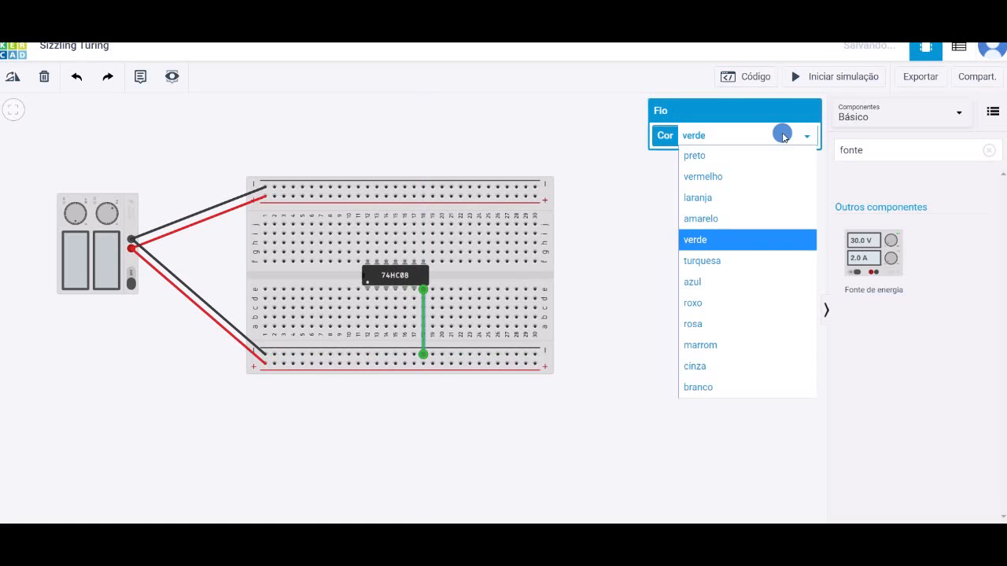
left_click(776, 156)
left_click(707, 244)
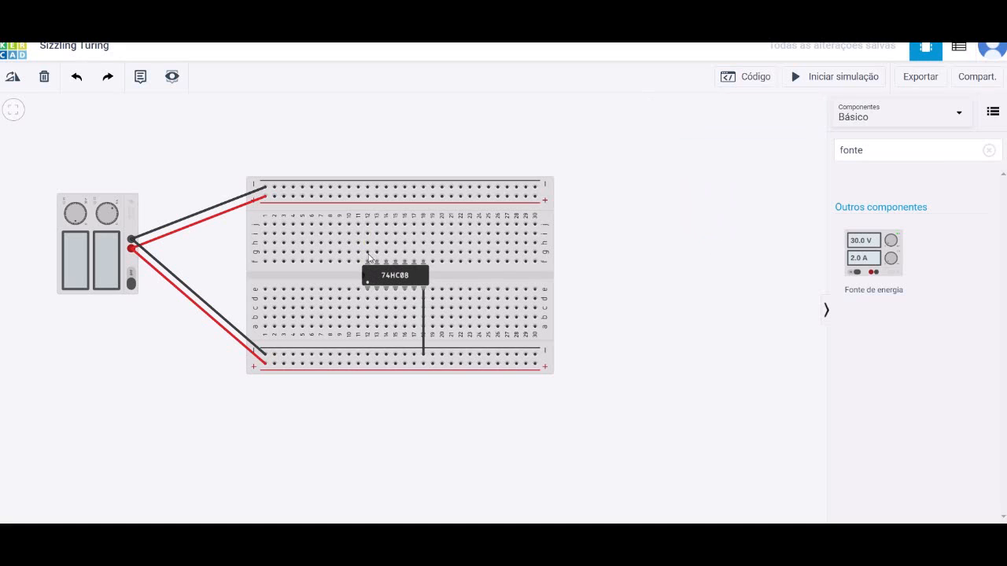
Connect the 74HC08's supply pin in column 12 to the breadboard's upper positive rail with a red wire.
left_click(368, 225)
left_click(369, 196)
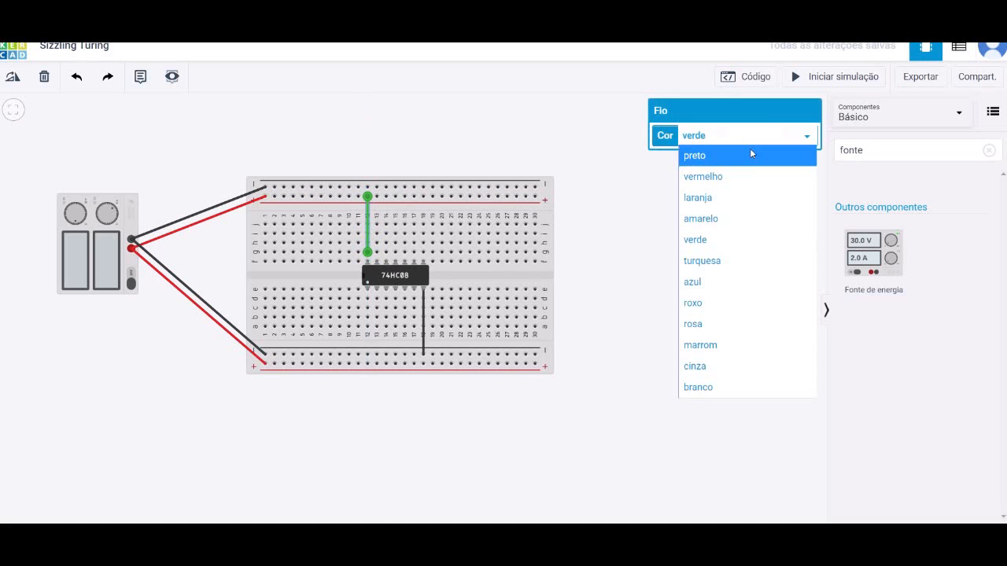
left_click(749, 176)
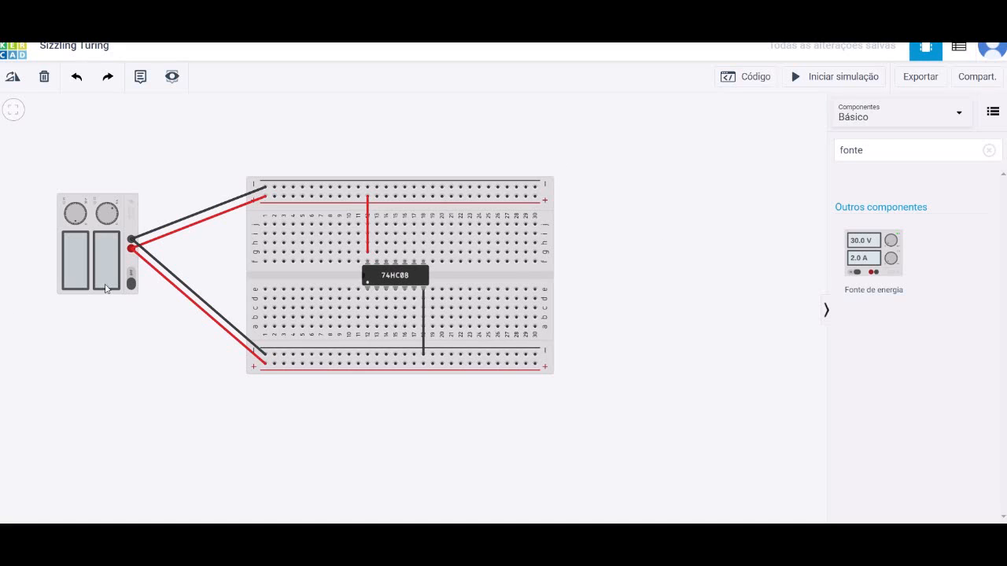
Run the simulation to check the power supply's voltage and current readings, and stop it.
left_click(806, 80)
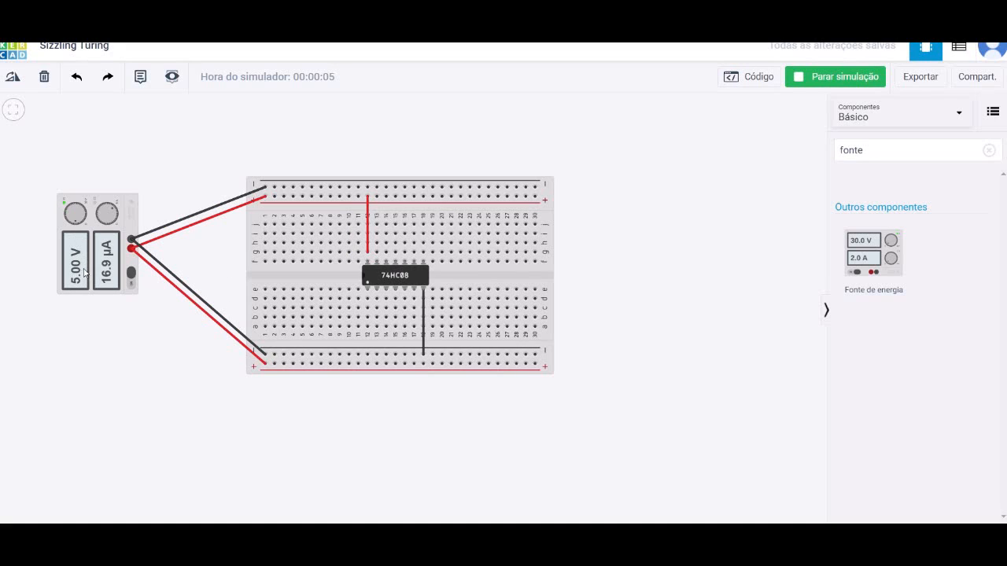
left_click(822, 79)
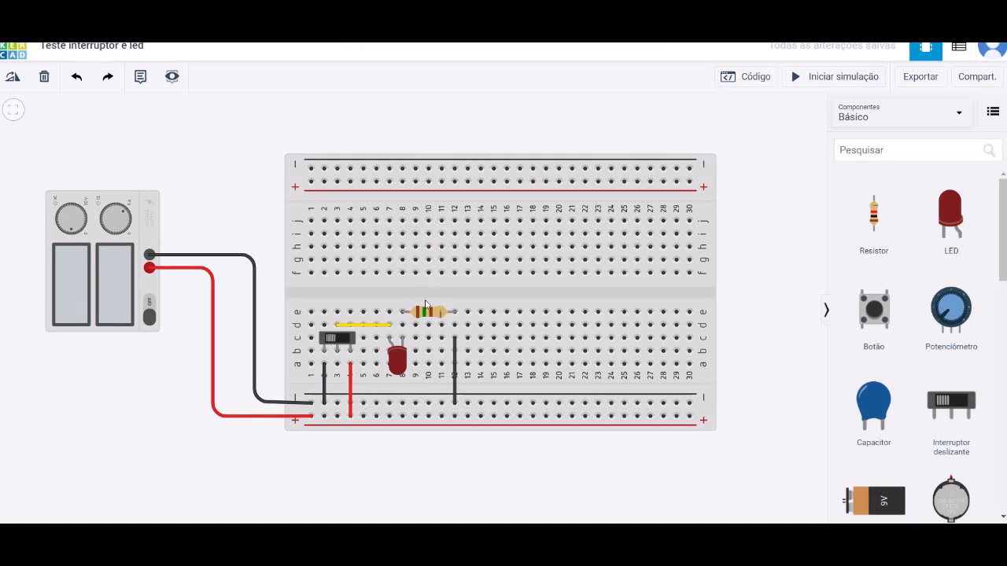
In the "Teste interruptor e led" circuit, search the components for "interru" and try to place a second slide switch outside the breadboard.
left_click(337, 344)
left_click(892, 152)
type("i")
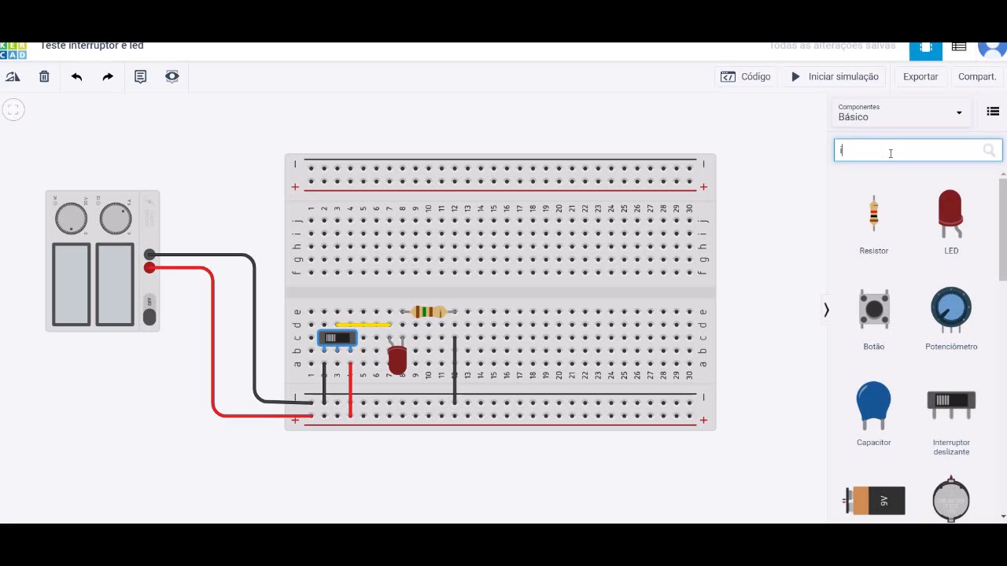
type("nterru")
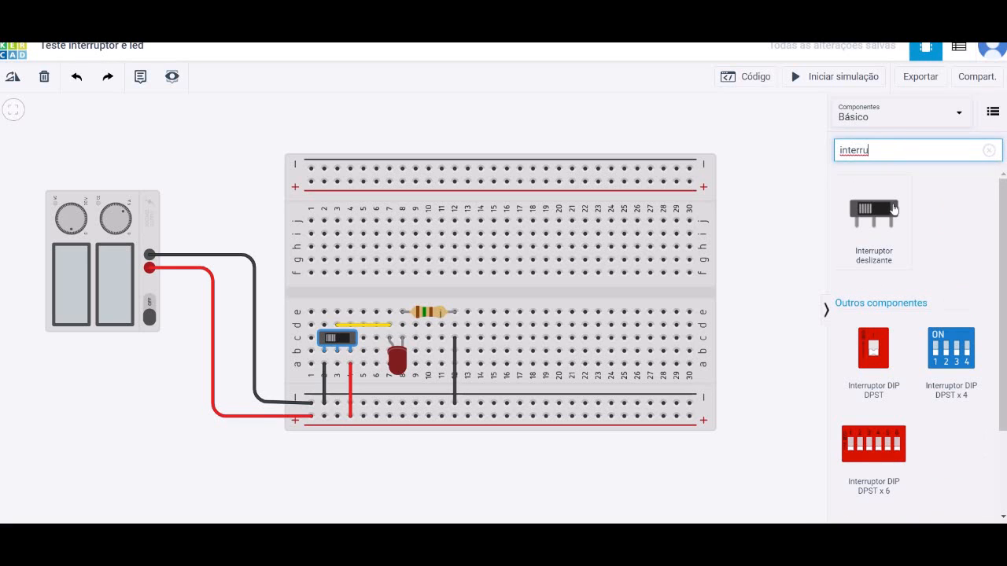
left_click_drag(893, 209, 770, 147)
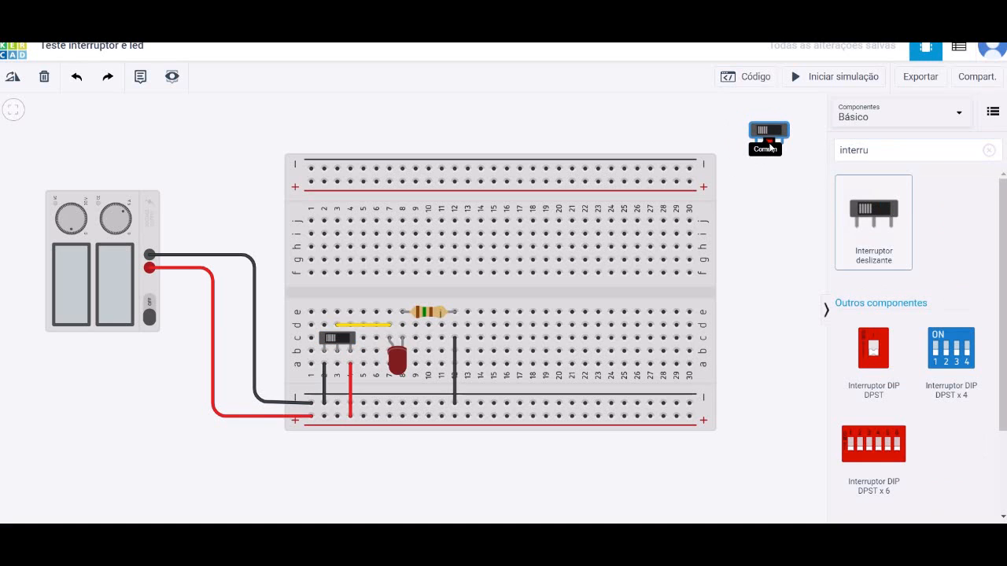
key("Escape")
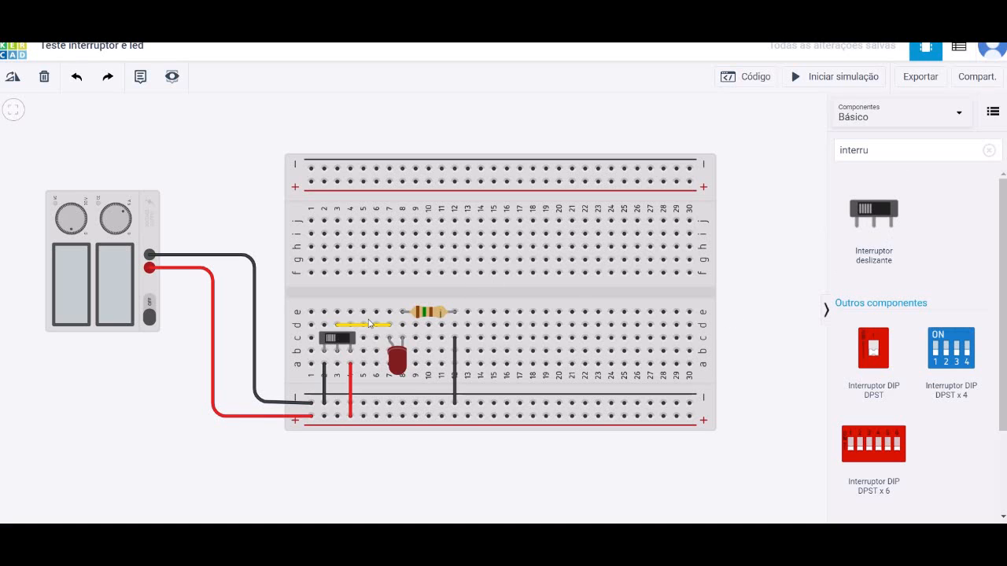
Simulate the switch and LED circuit and slide the switch toward its red-wired pin to test the LED.
left_click(331, 341)
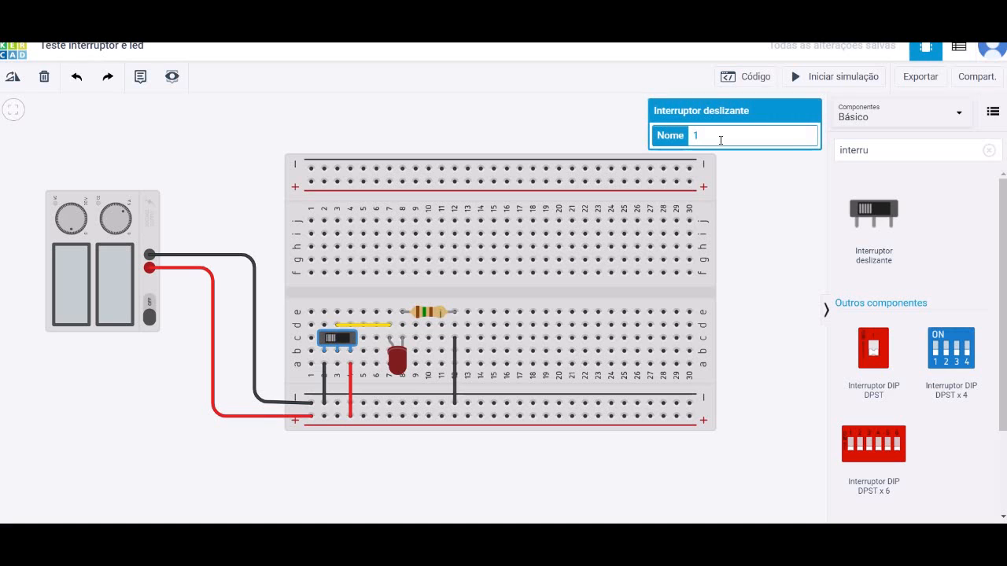
left_click(804, 77)
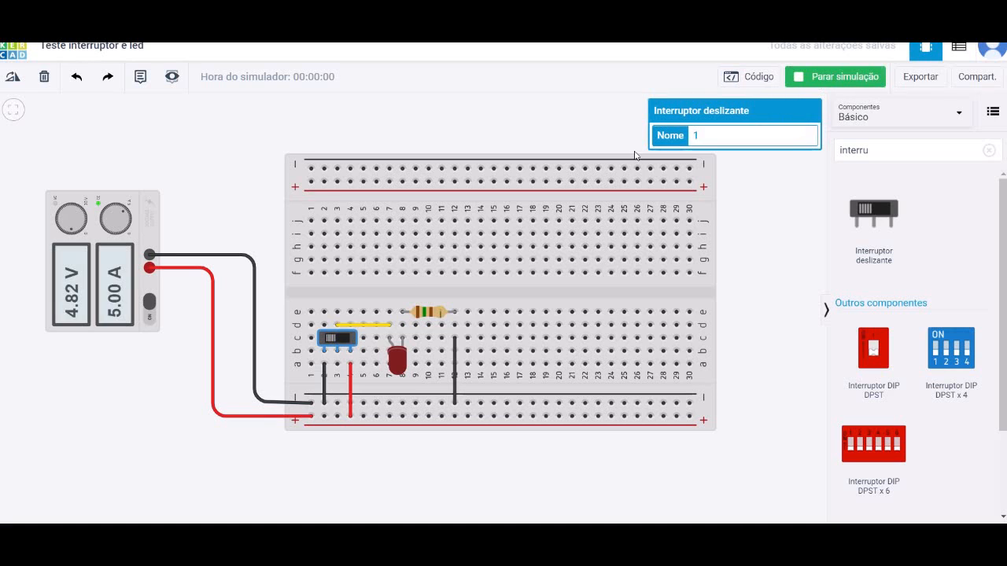
left_click(344, 340)
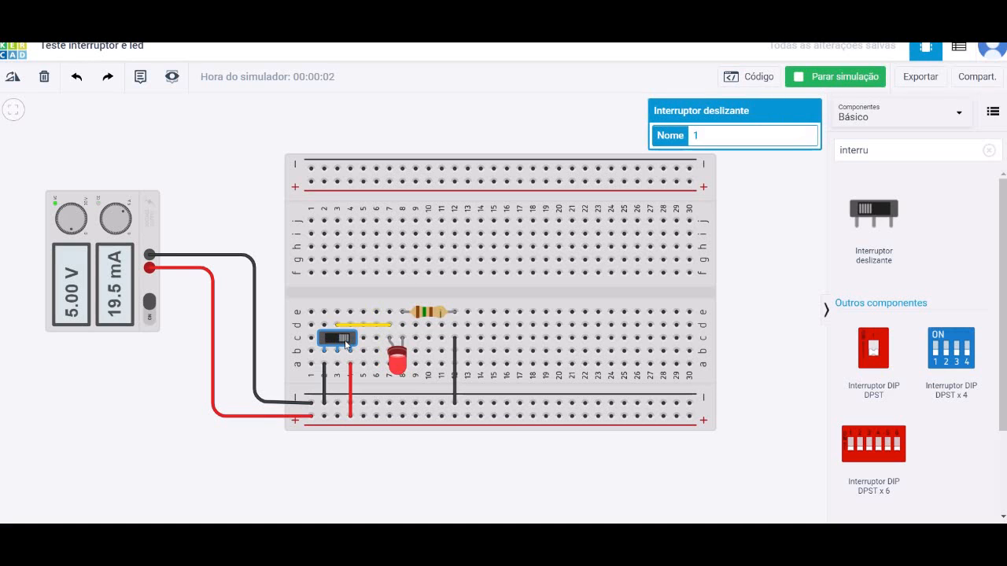
Toggle the slide switch back and forth to test the LED in both positions, and stop the simulation.
left_click(337, 343)
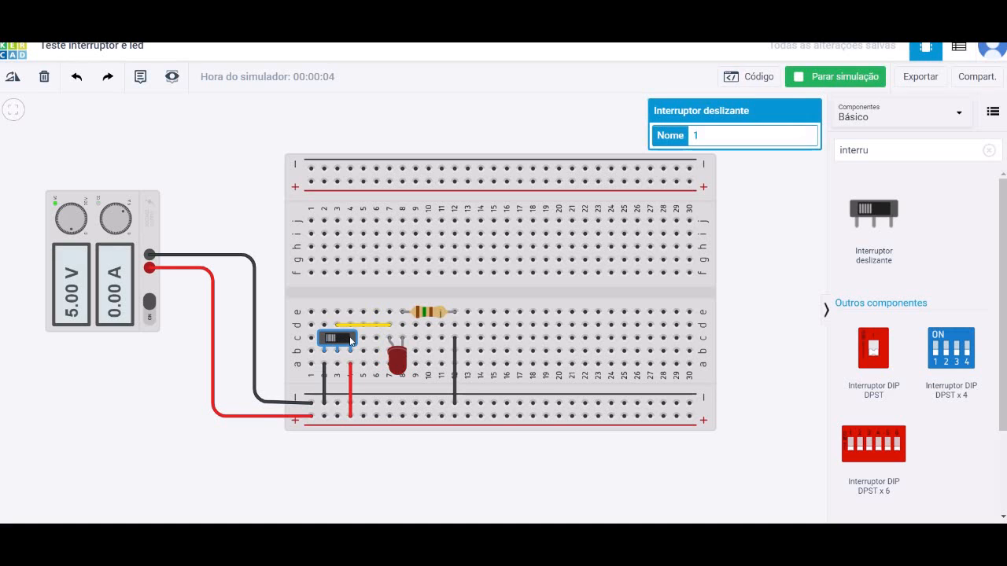
left_click(347, 339)
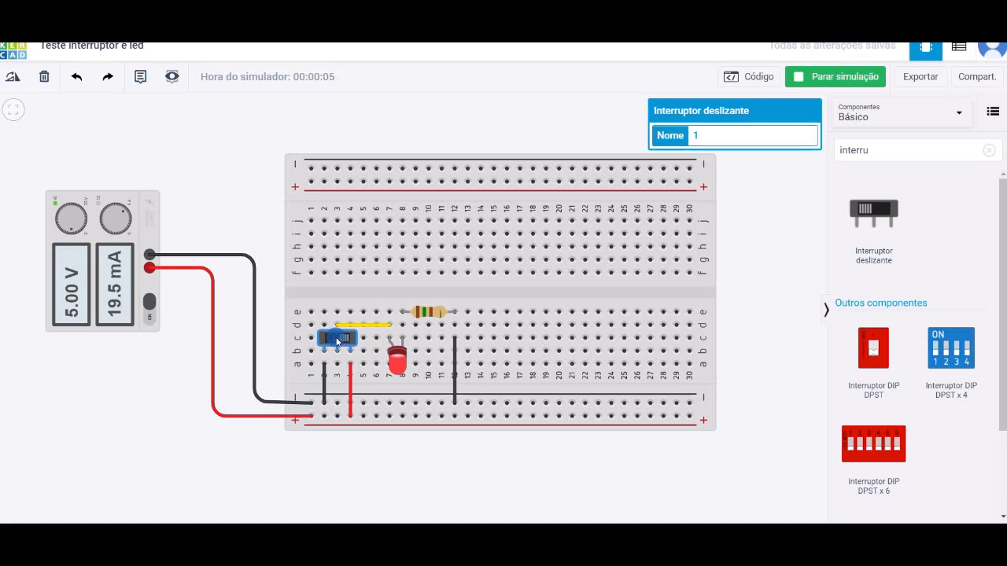
left_click(337, 341)
left_click(345, 340)
left_click(333, 342)
left_click(818, 76)
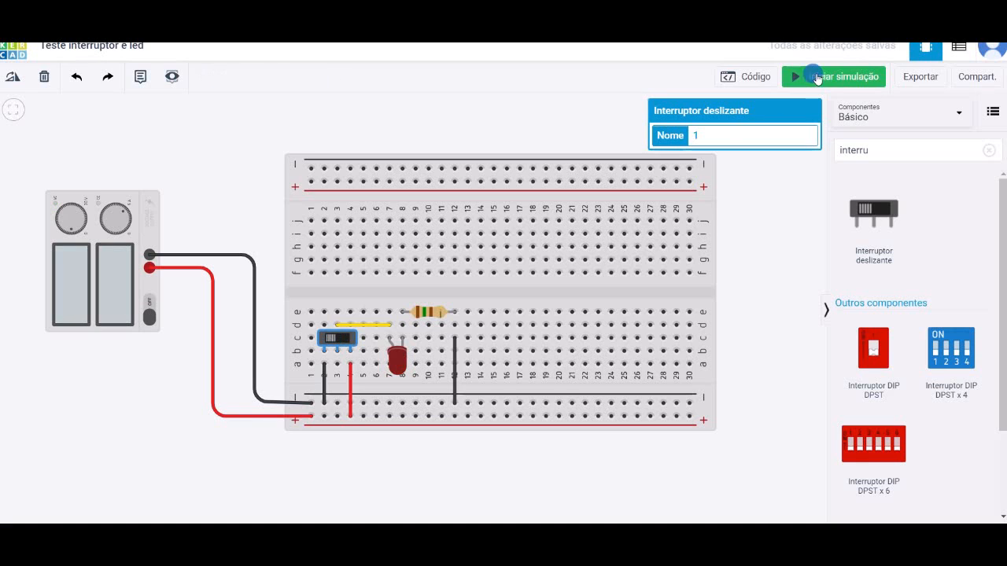
left_click(760, 225)
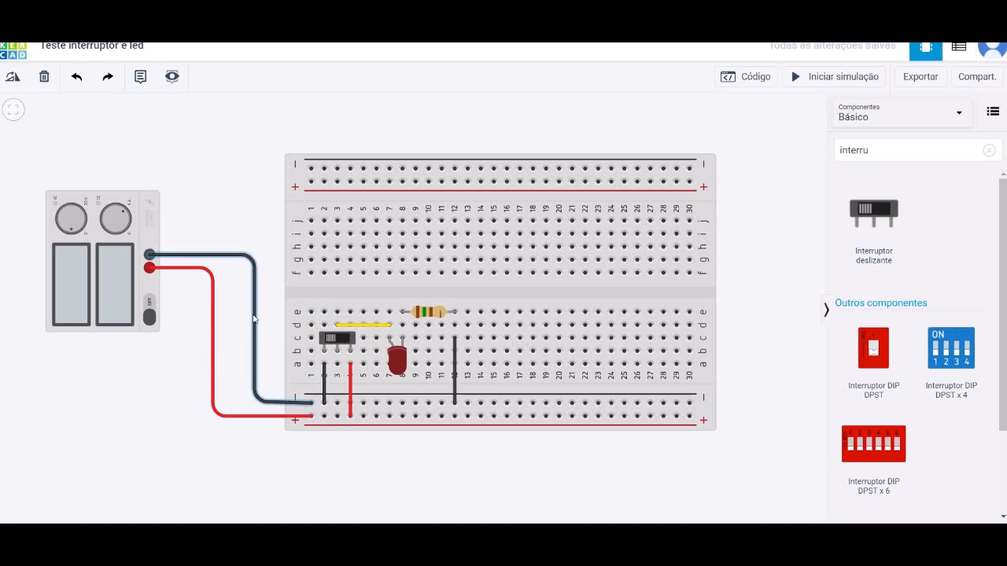
left_click(325, 403)
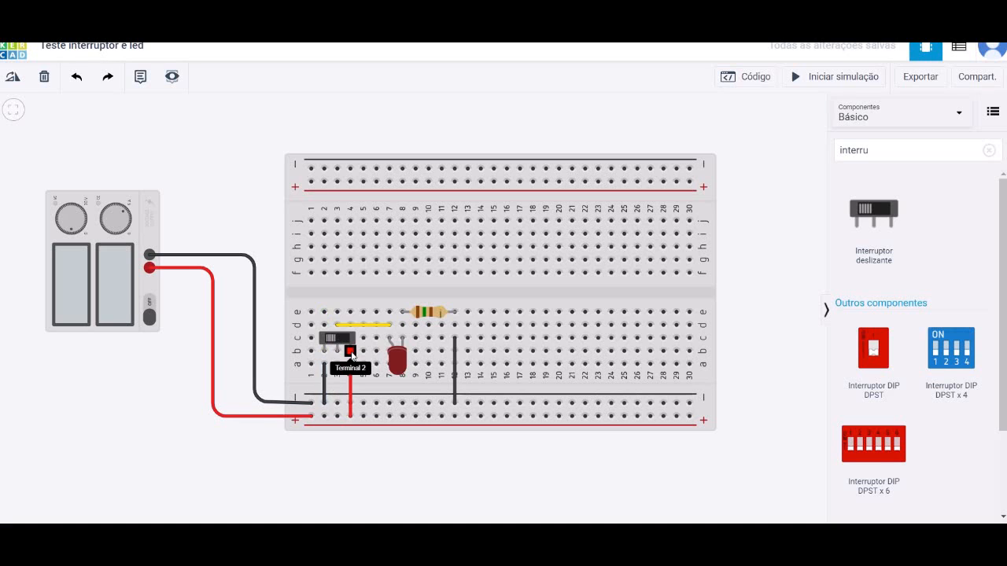
left_click(351, 419)
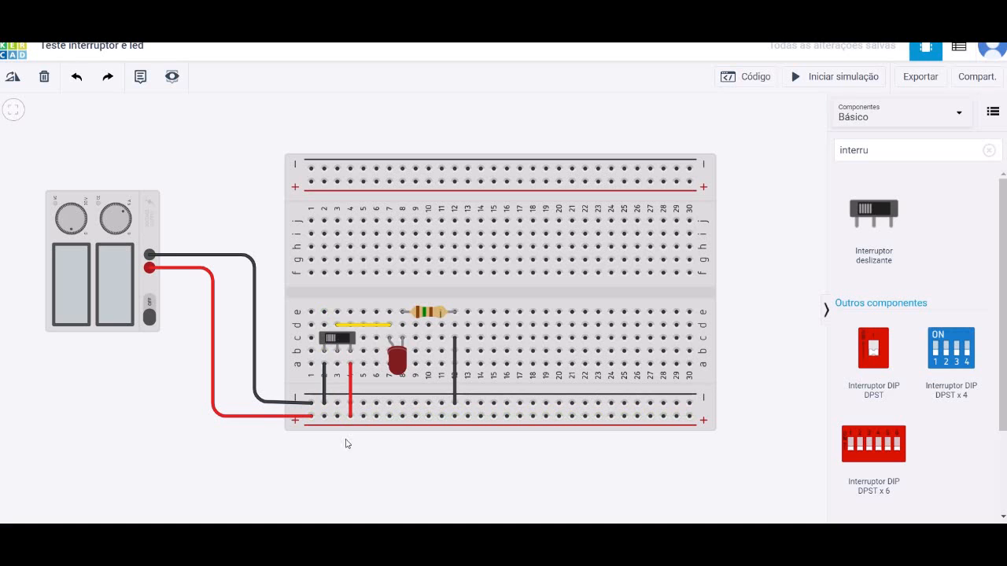
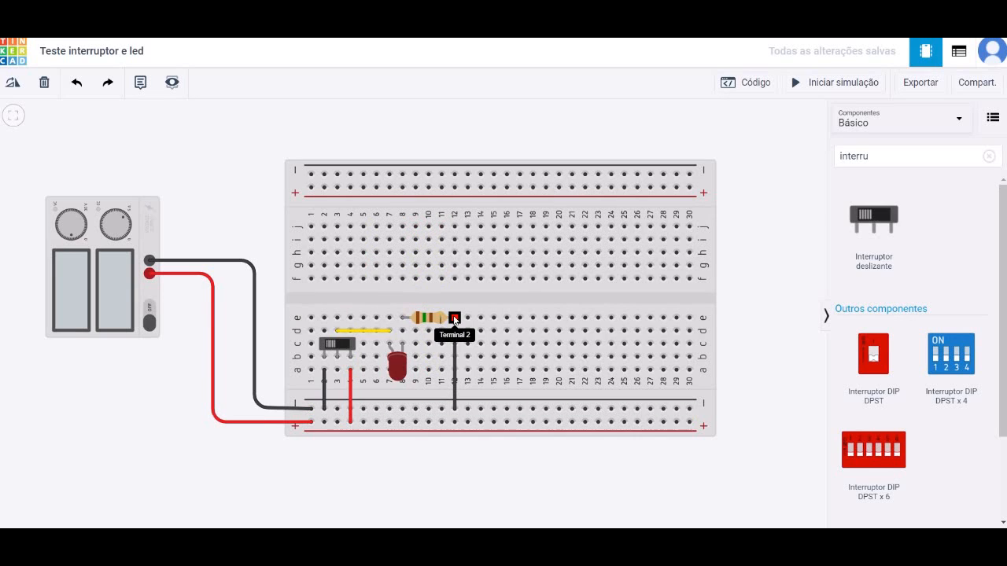
left_click(455, 370)
Change the yellow wire joining the slide switch's common pin to the LED to red (vermelho).
left_click(369, 335)
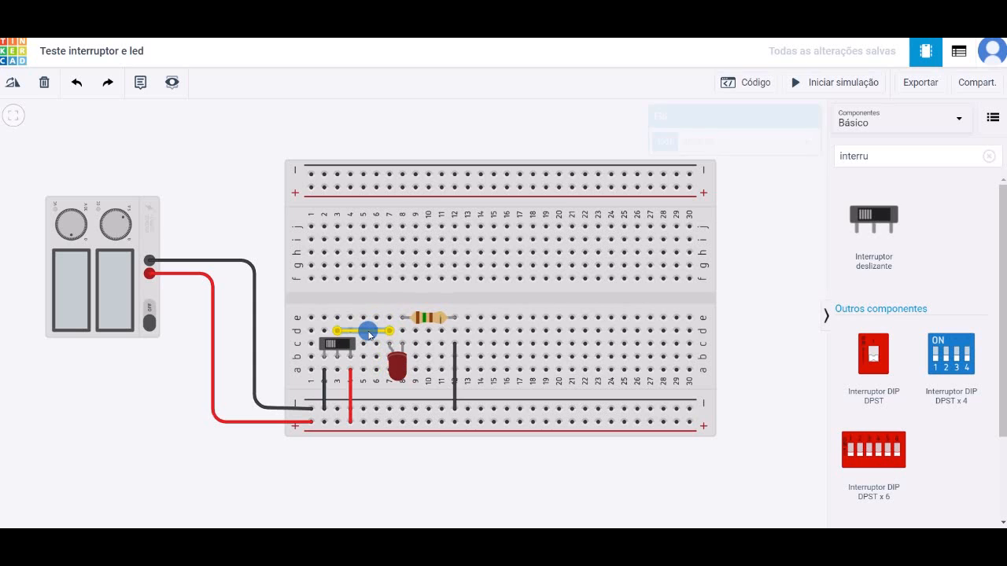
left_click(806, 142)
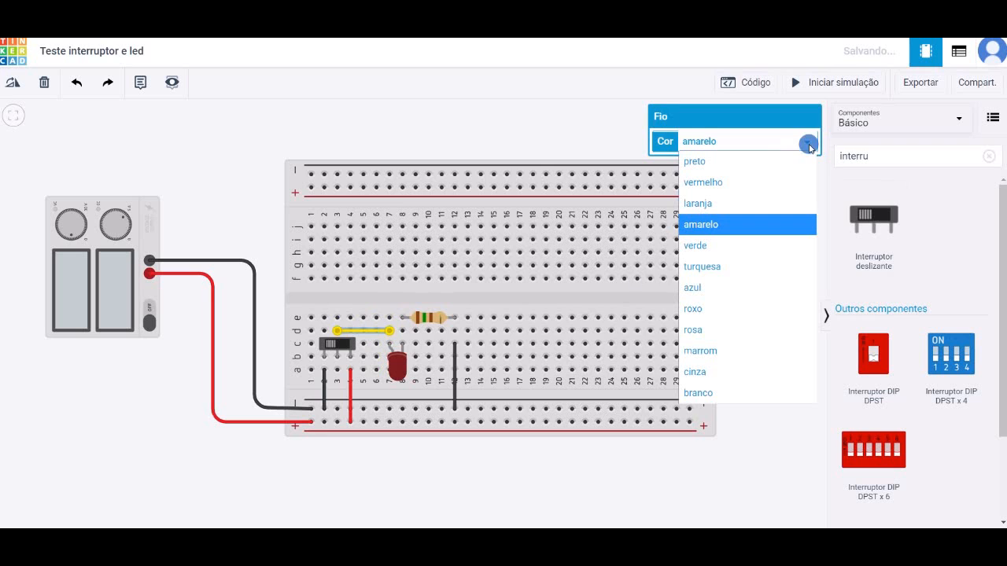
left_click(793, 186)
left_click(364, 331)
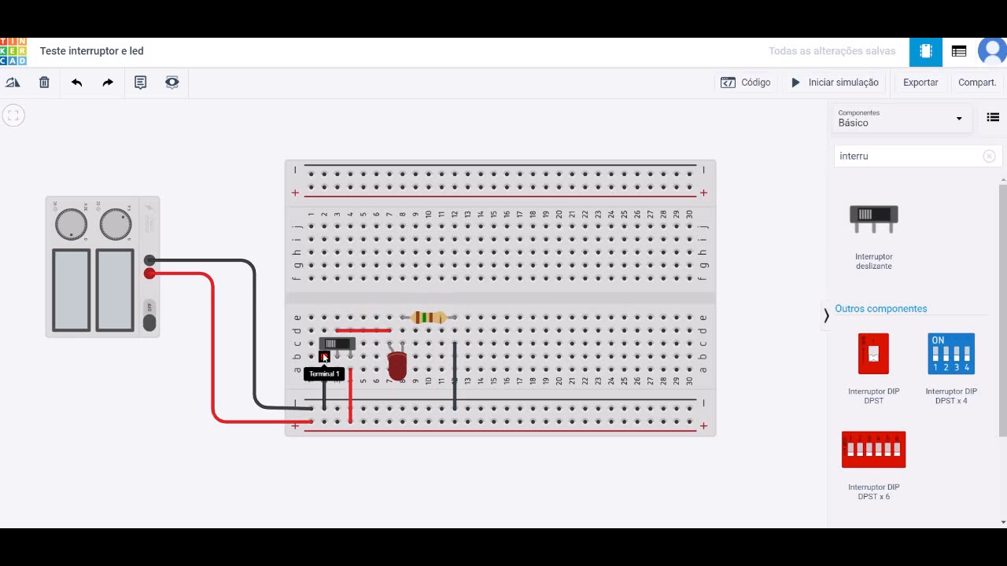
left_click(372, 333)
left_click(339, 331)
Inspect the resistance value of the resistor connected to the LED.
left_click(428, 319)
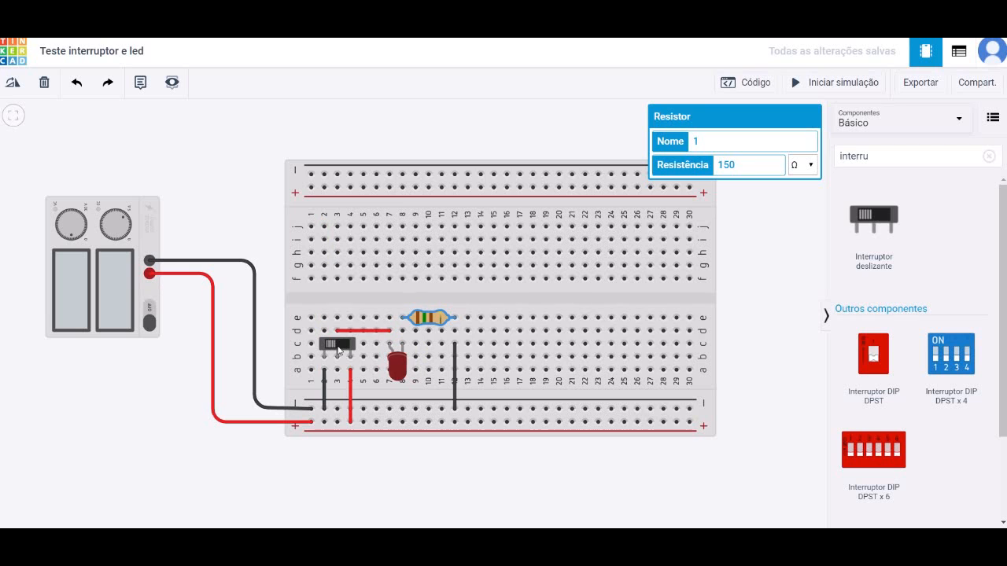
left_click(340, 350)
left_click(430, 316)
left_click(429, 317)
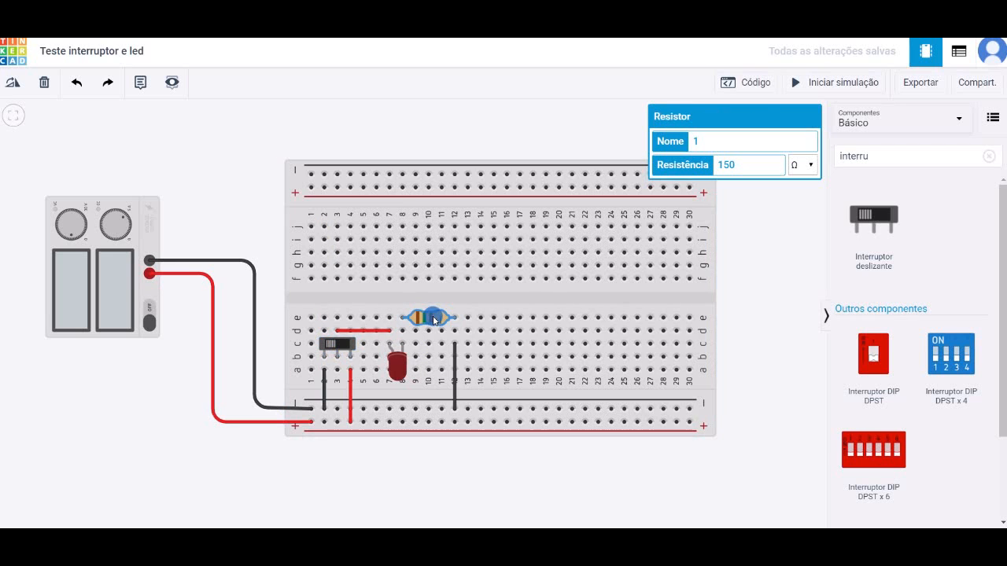
Run the simulation and move the slide switch to its other position and back to check the LED's response.
left_click(844, 82)
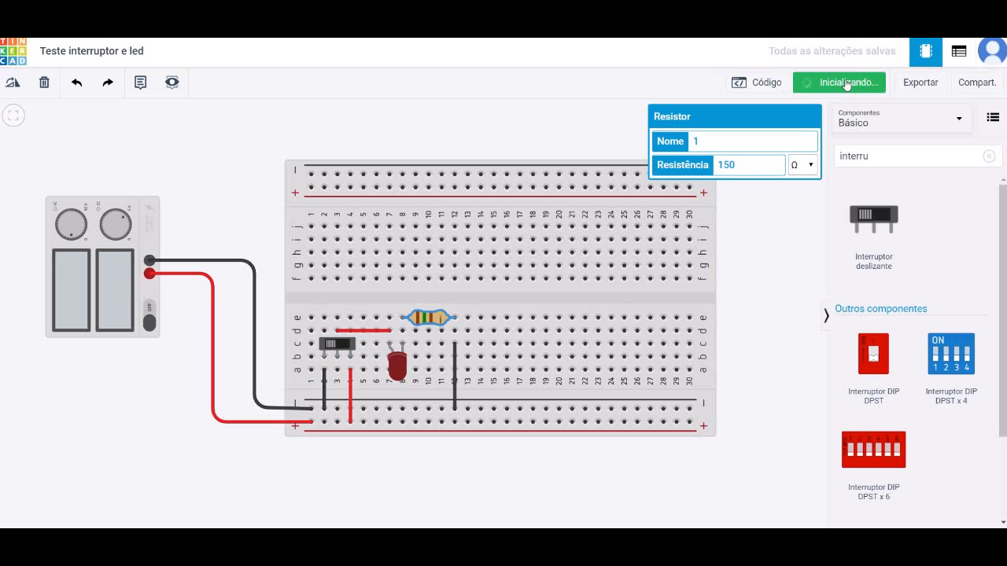
left_click(795, 267)
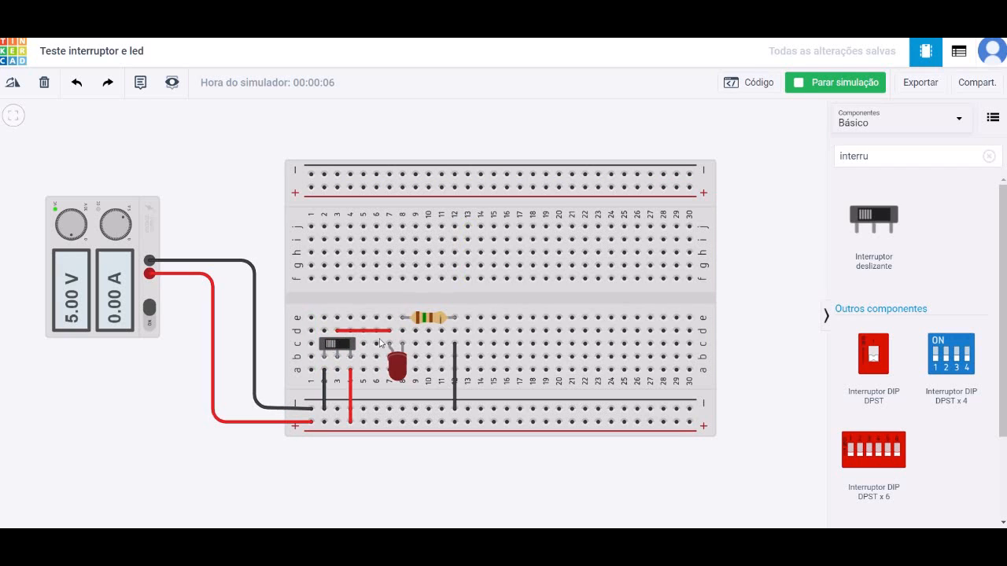
left_click(346, 345)
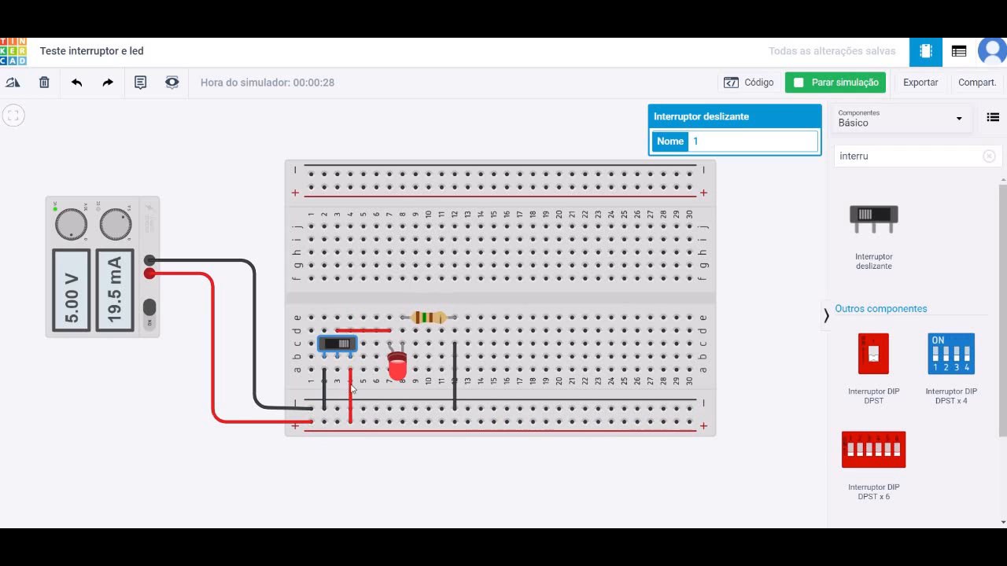
left_click(338, 348)
left_click(329, 347)
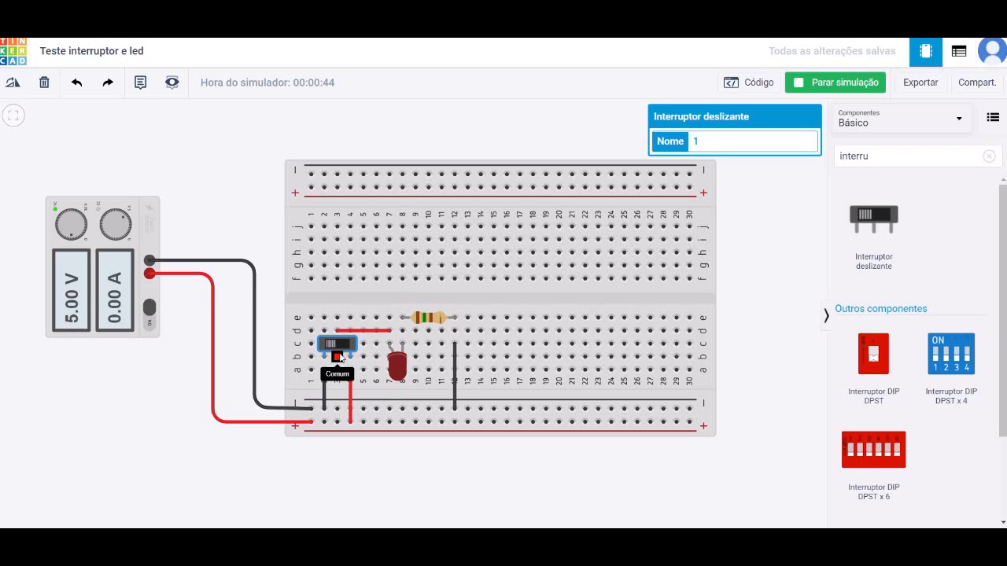
Change the wire between the switch's common pin and the LED to black (preto), and restore it to red (vermelho).
left_click(347, 330)
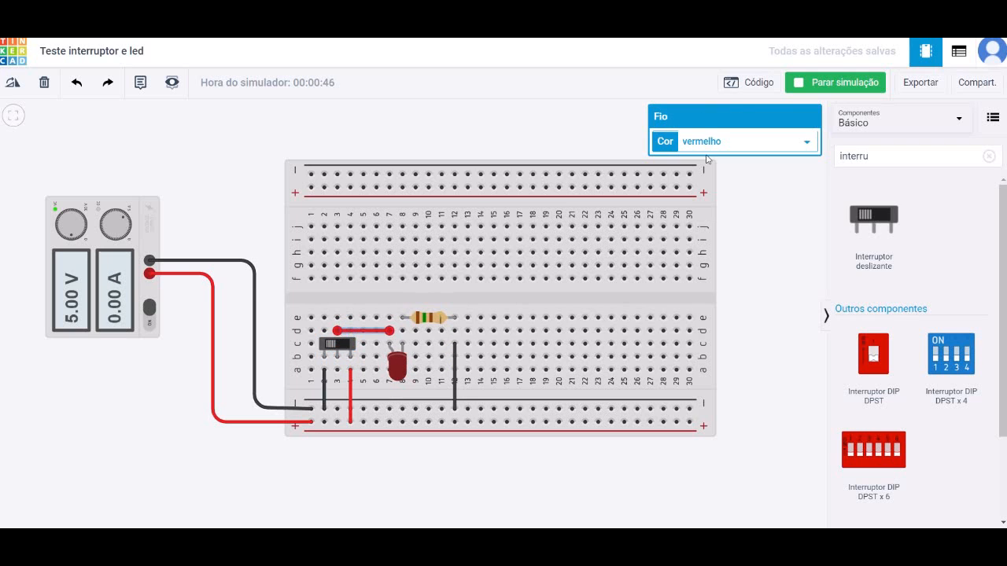
left_click(758, 150)
left_click(757, 165)
left_click(699, 143)
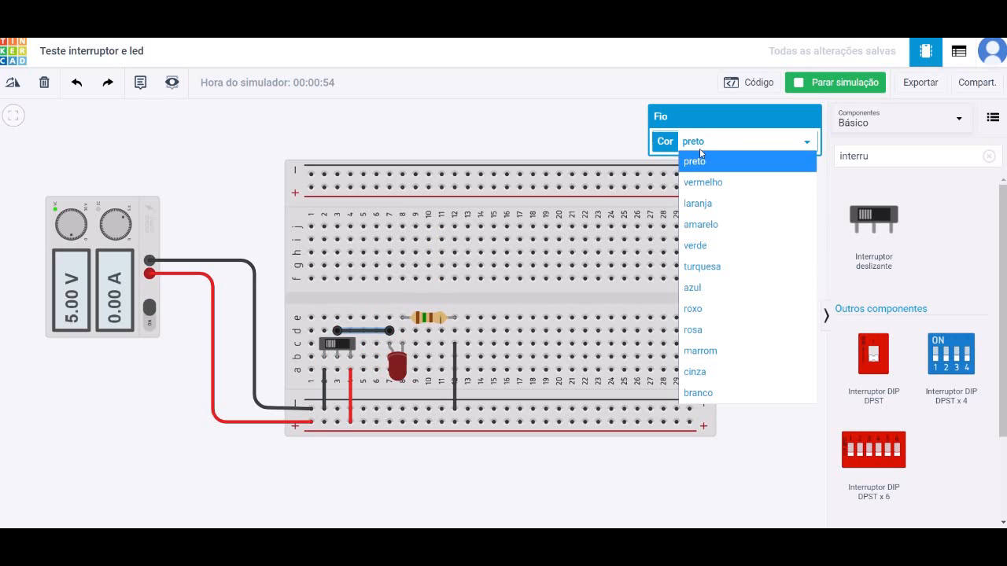
left_click(707, 179)
left_click(756, 219)
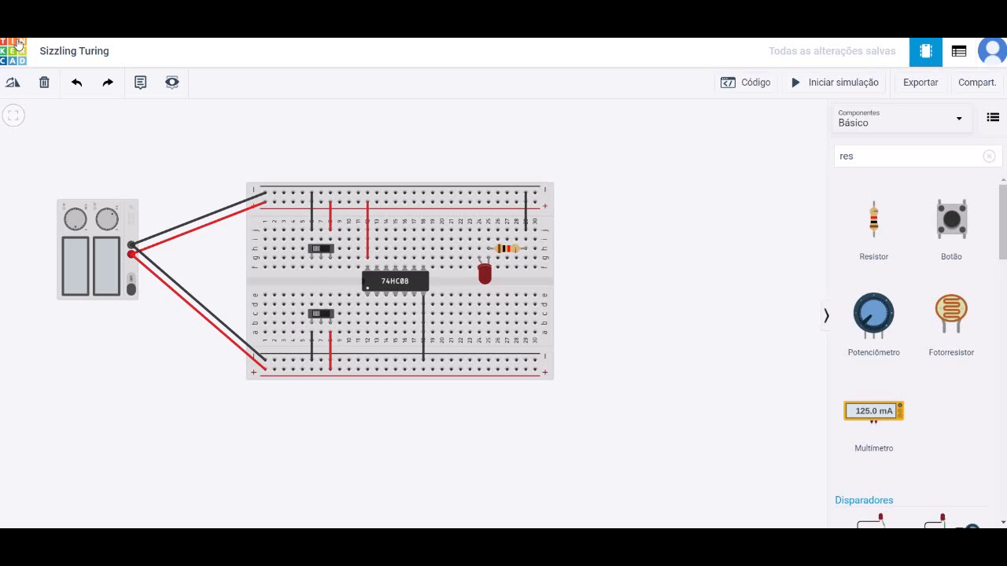
In the "Sizzling Turing" circuit, add an annotation reading "A" beside the upper slide switch.
left_click(137, 82)
left_click(299, 248)
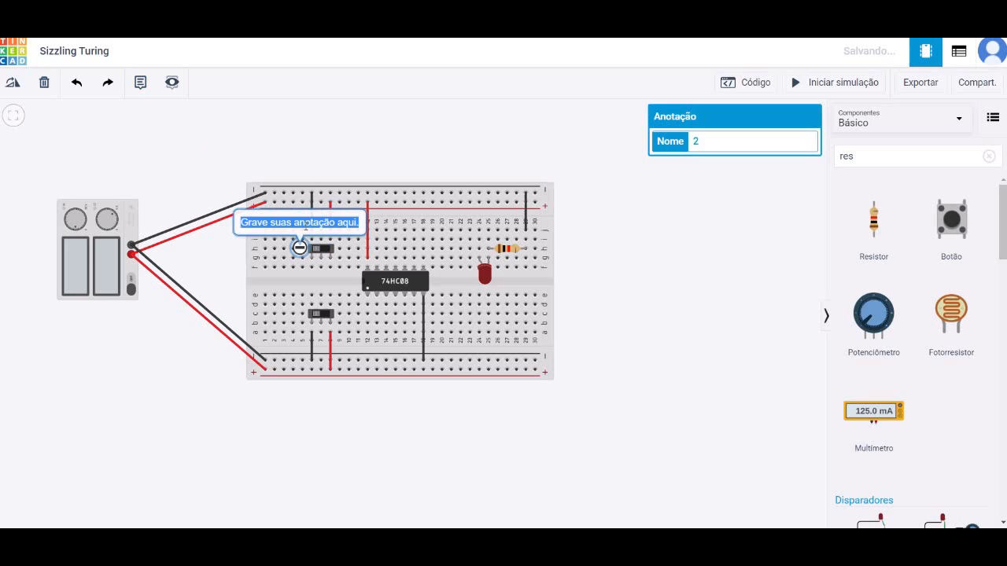
type("A")
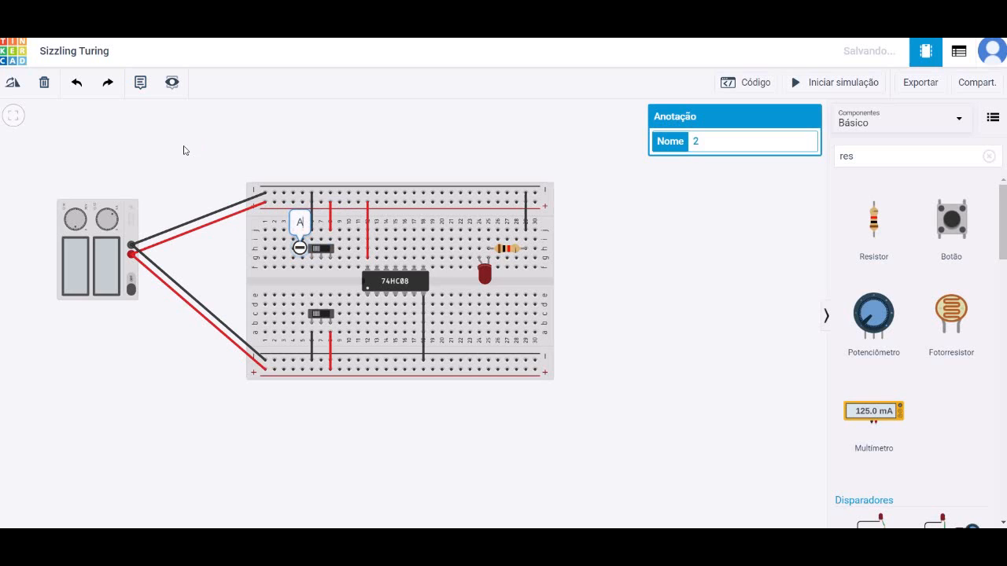
Add an annotation reading "B" beside the lower slide switch.
left_click(140, 82)
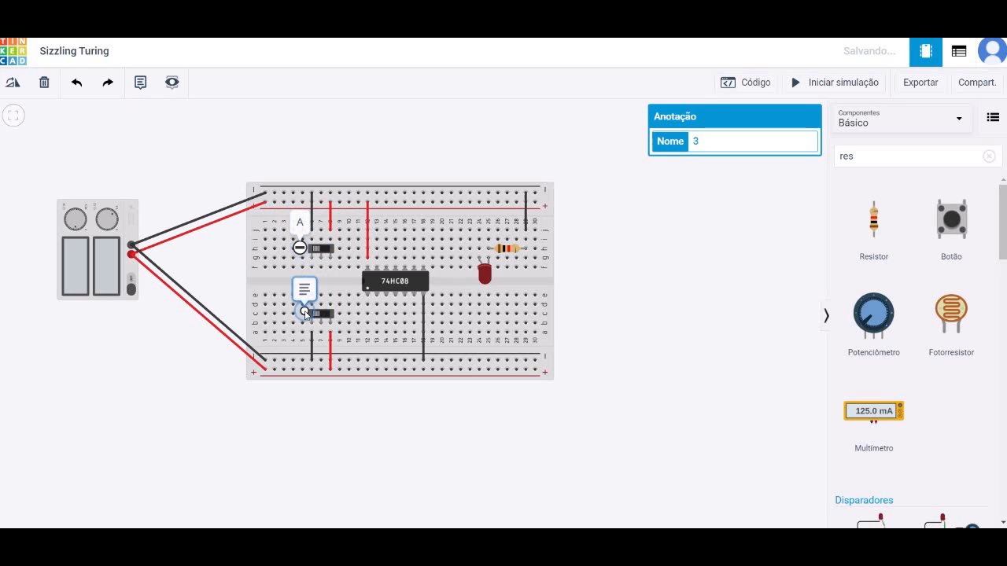
left_click(306, 313)
triple_click(327, 289)
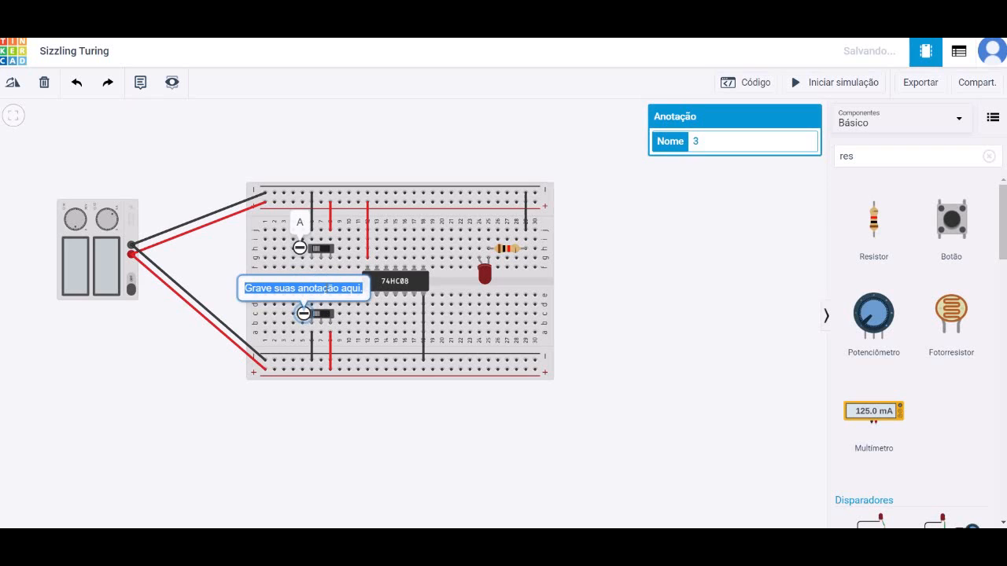
type("B")
left_click(621, 363)
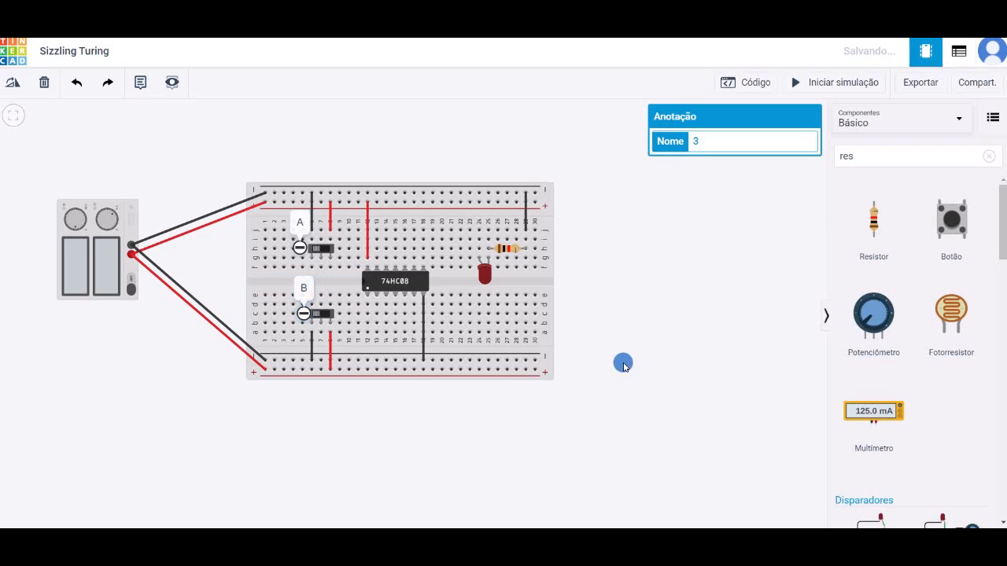
Rotate the "B" annotation until its bubble sits to the left of its marker, away from the lower switch.
left_click(308, 291)
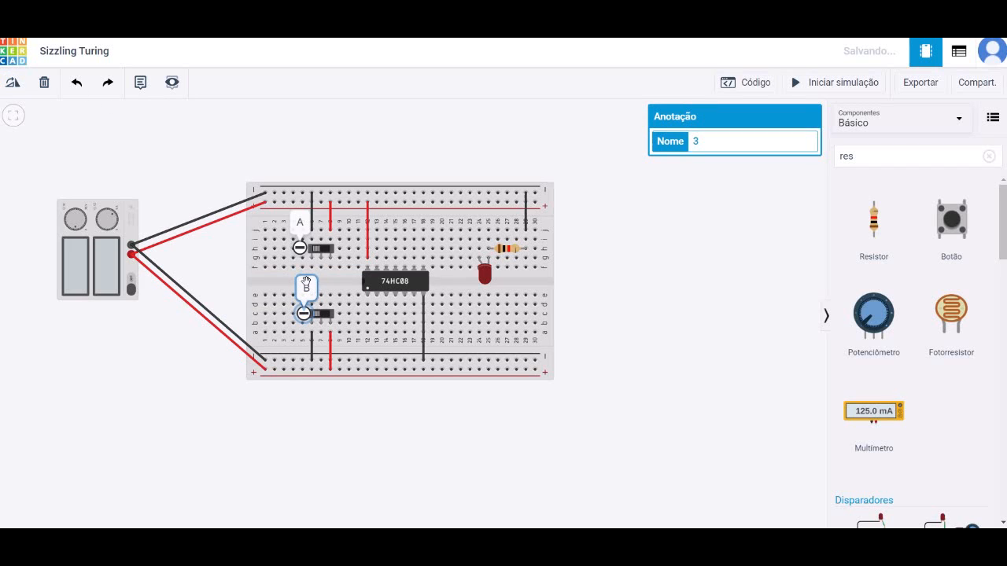
left_click(17, 89)
left_click(17, 88)
left_click(18, 88)
left_click(17, 88)
left_click(18, 88)
left_click(18, 89)
left_click(17, 89)
left_click(18, 88)
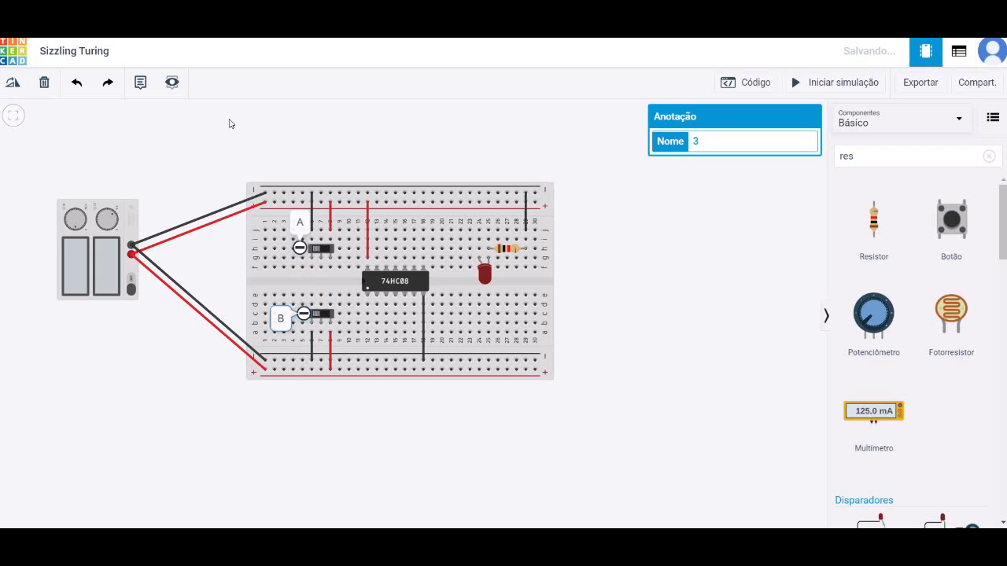
Rotate the "A" annotation until its bubble sits to the left of its marker beside the upper switch.
left_click(295, 226)
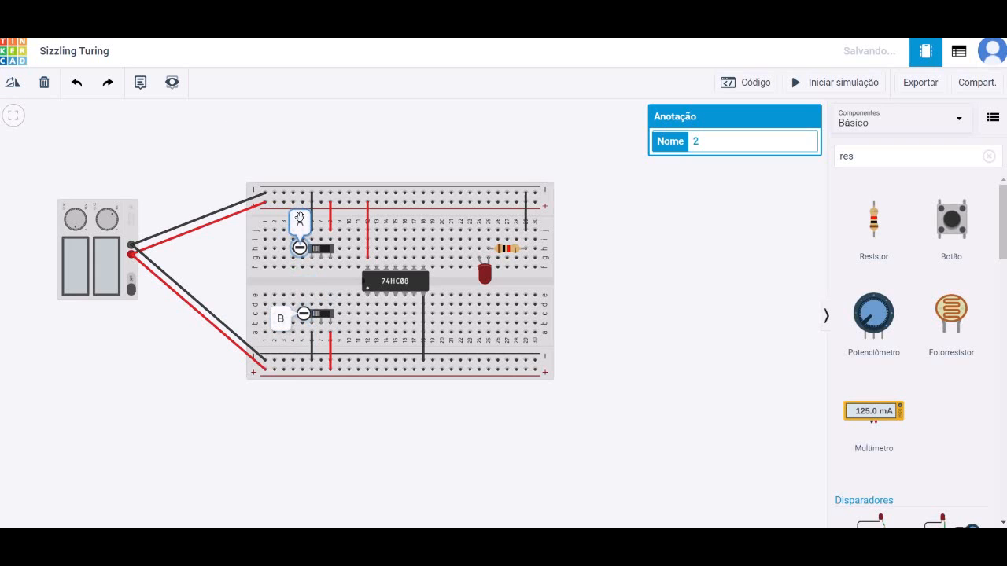
left_click(17, 84)
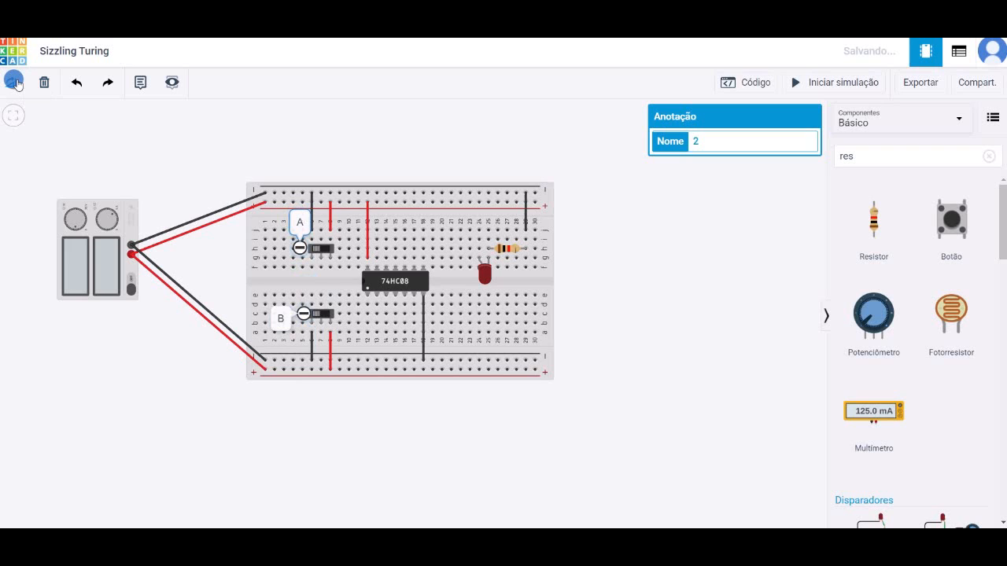
left_click(17, 84)
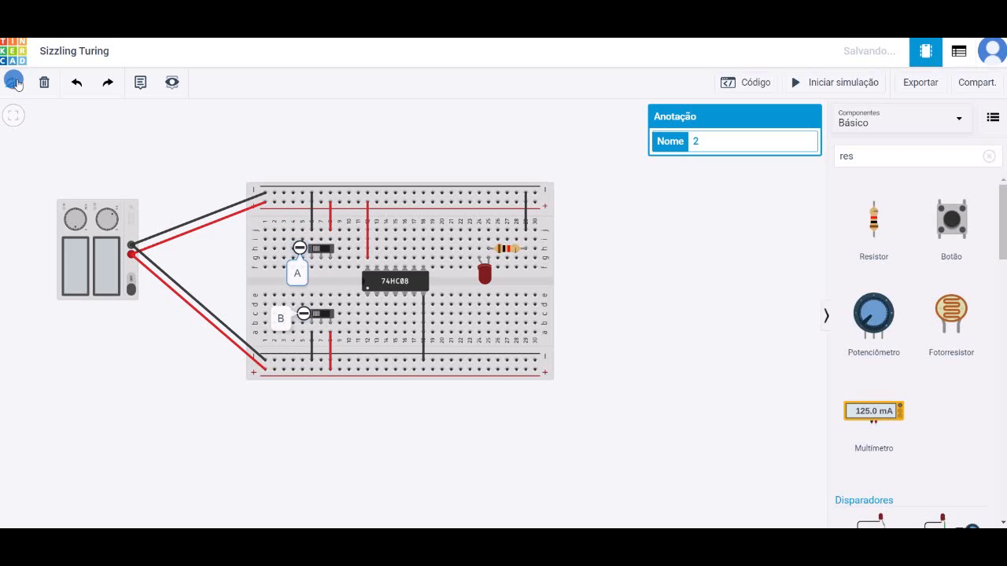
left_click(17, 84)
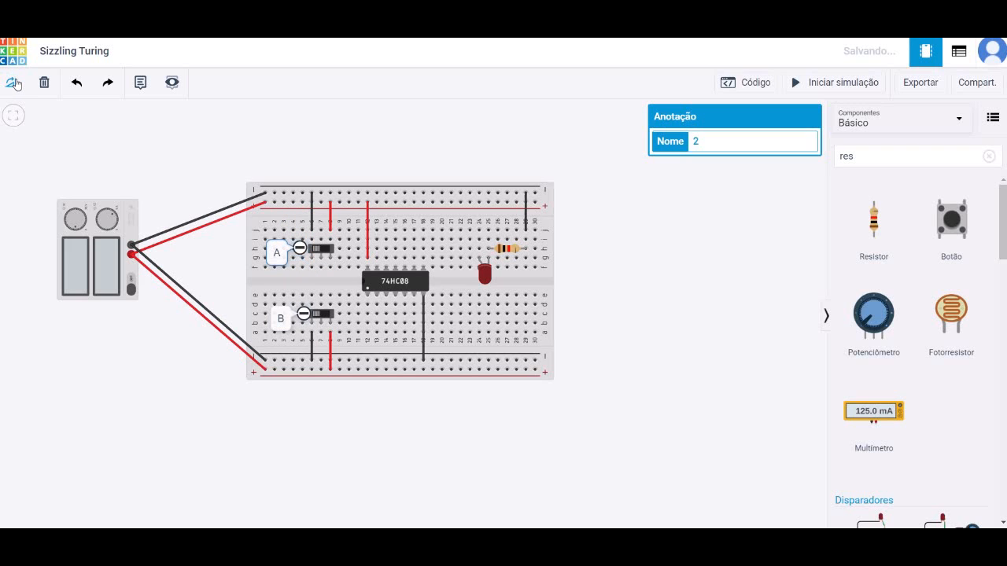
left_click(333, 113)
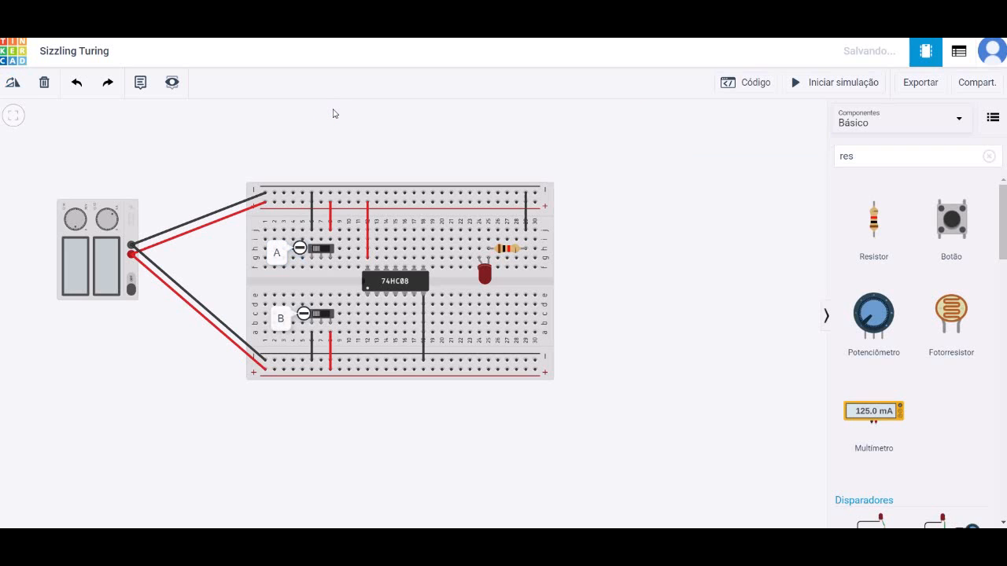
scroll(333, 114, "up", 3)
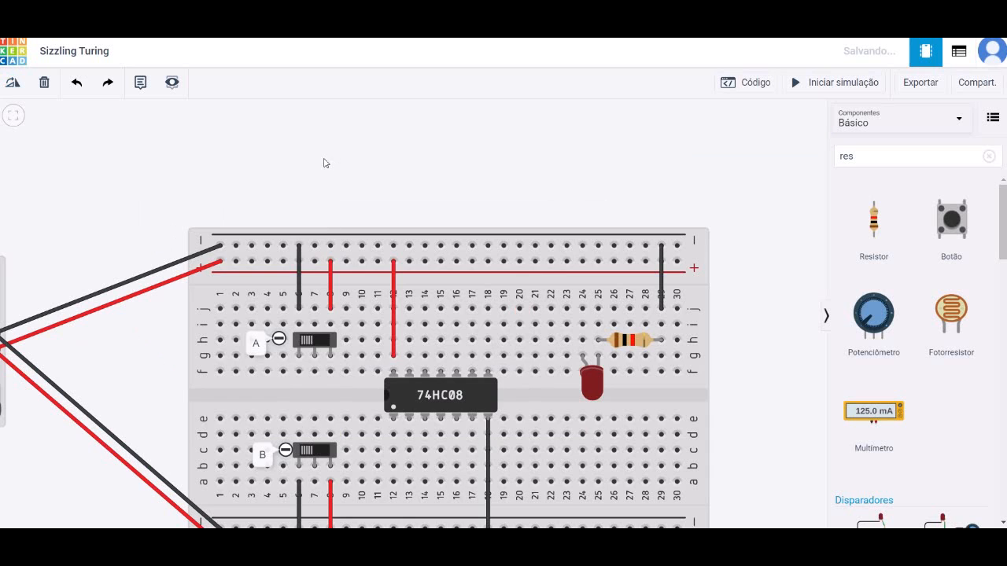
scroll(323, 163, "down", 4)
scroll(324, 163, "up", 5)
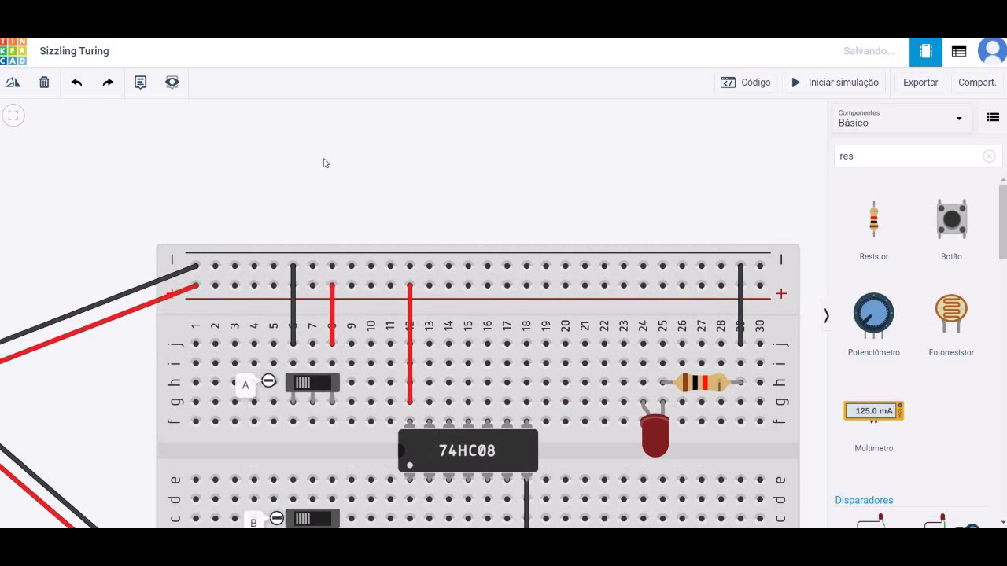
scroll(316, 159, "down", 4)
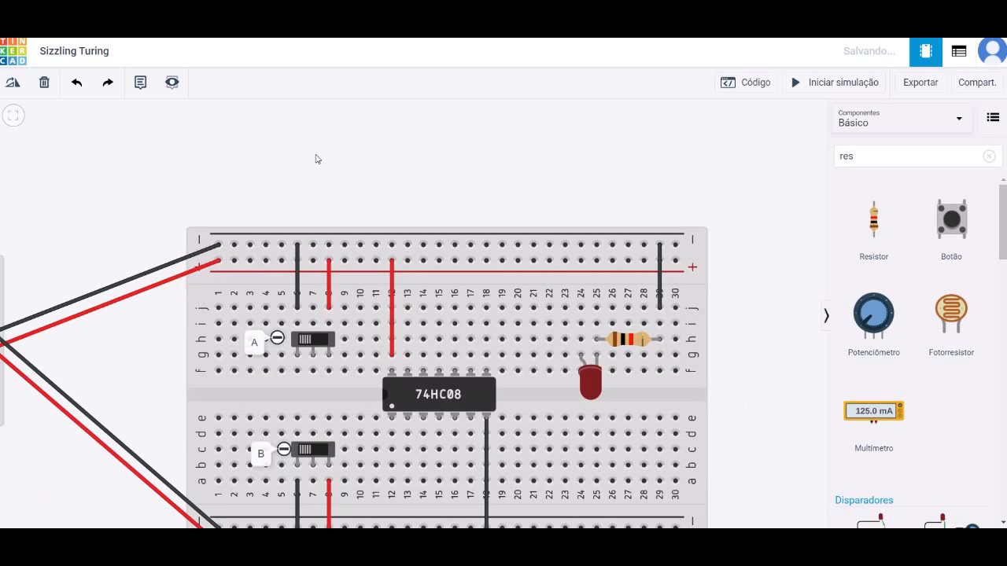
scroll(330, 163, "down", 1)
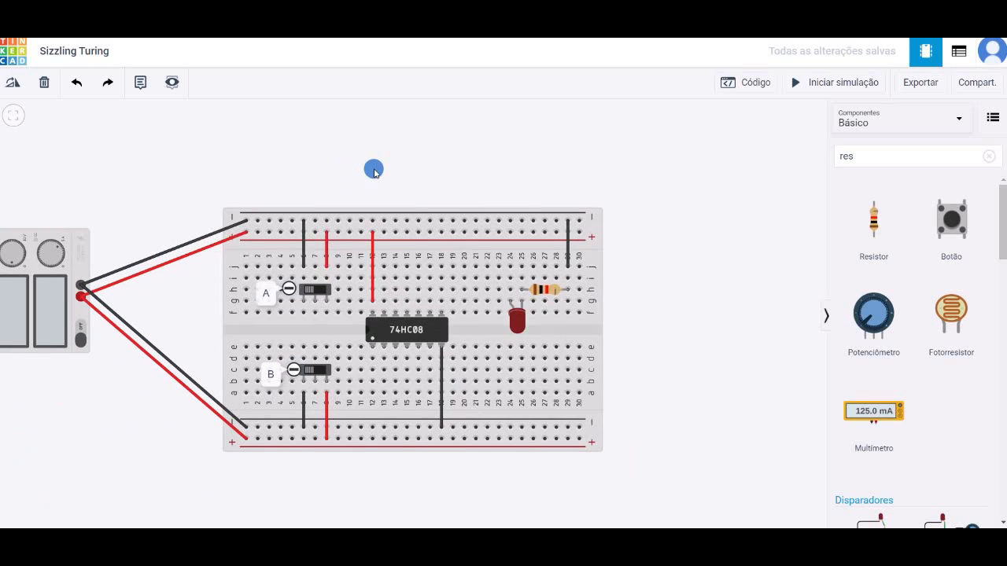
Wire the middle terminal of switch A, hole f7, to the 74HC08's first input at hole d12 with a green wire.
left_click_drag(339, 166, 401, 162)
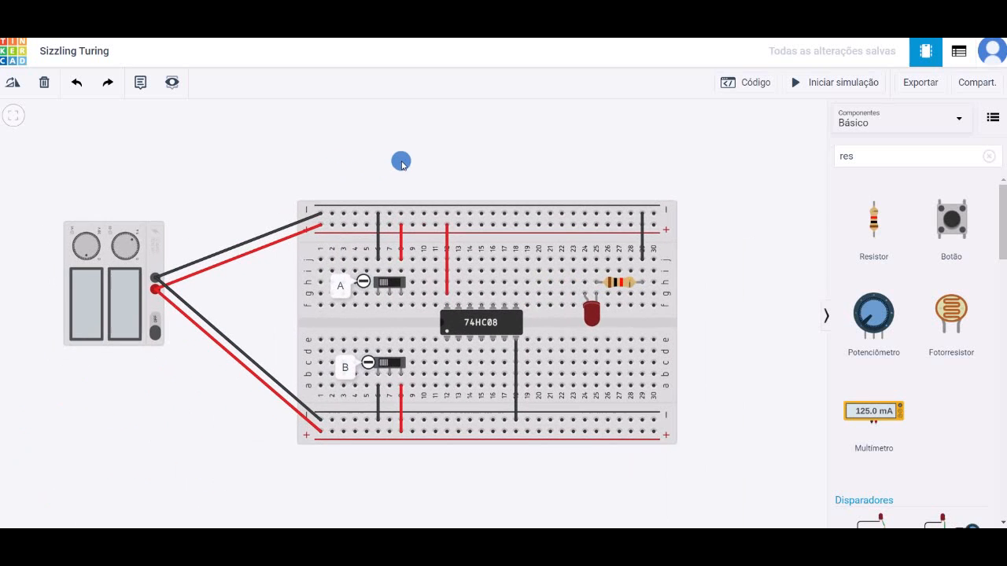
left_click(378, 252)
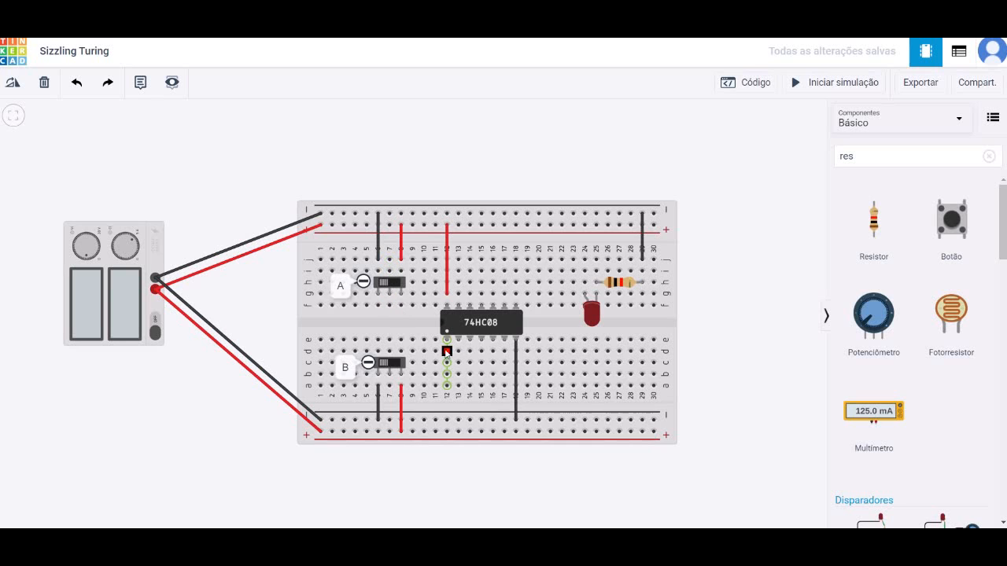
left_click(388, 306)
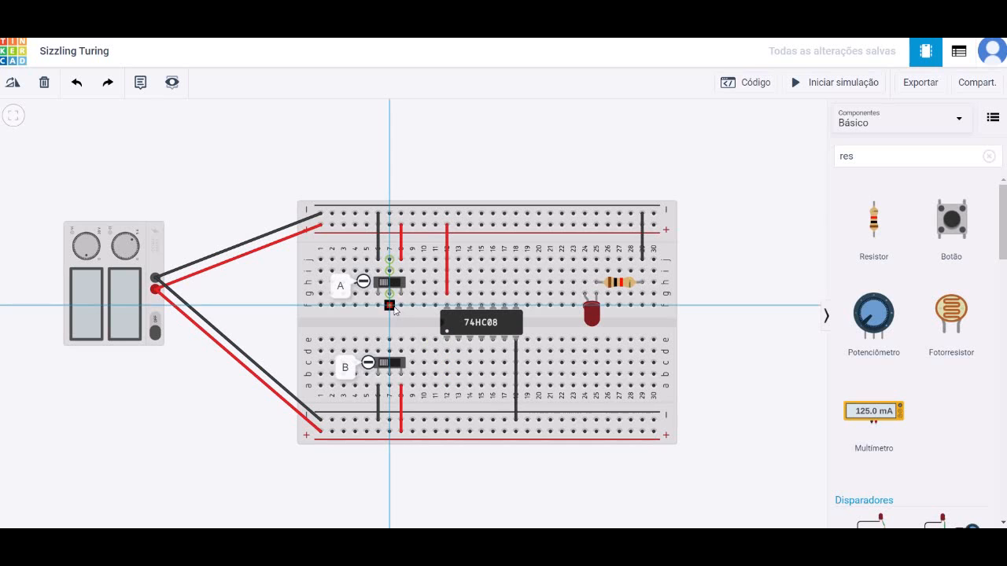
left_click(446, 349)
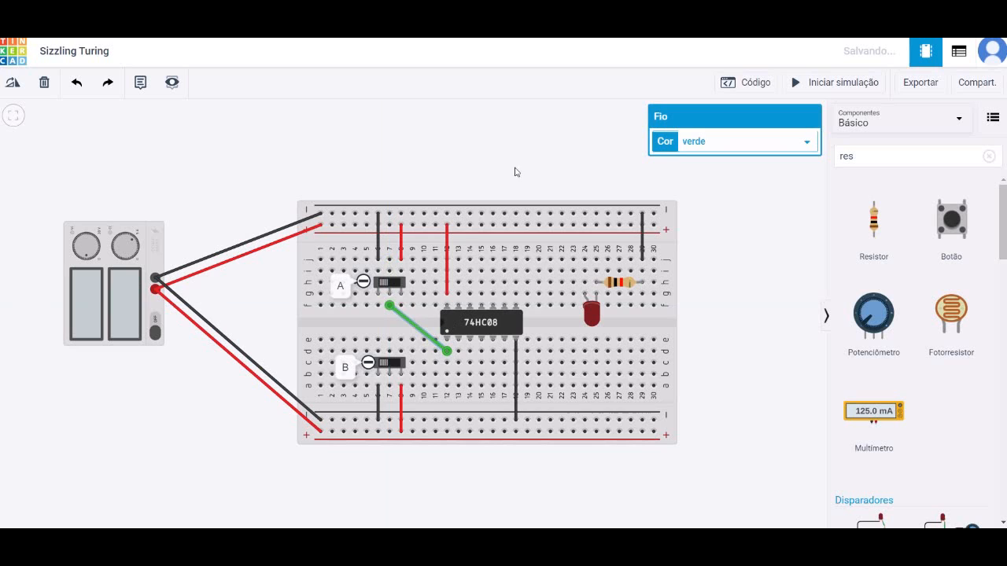
left_click(458, 137)
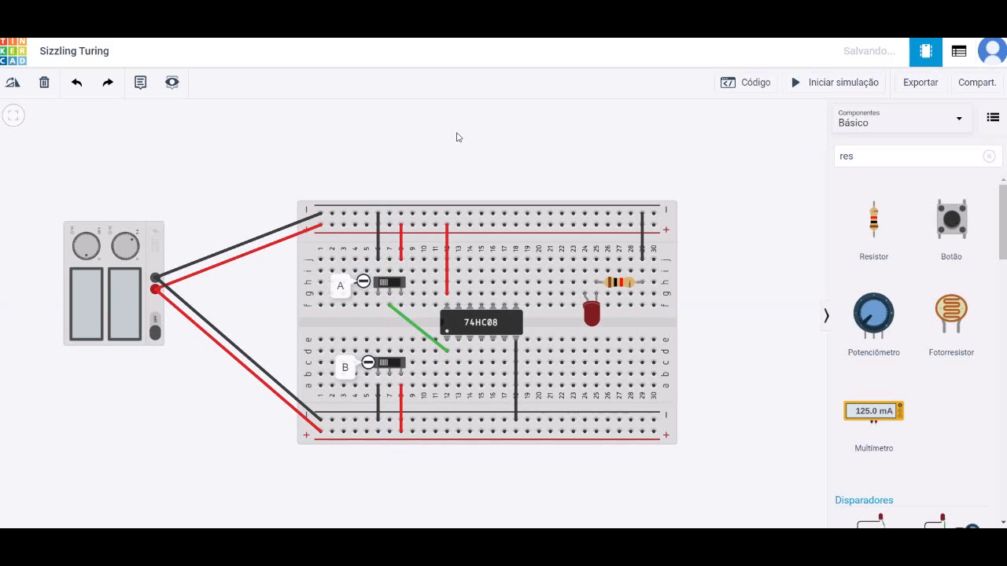
Wire switch B's middle terminal from hole d7 to the 74HC08's second input at hole b13 and colour the wire orange (laranja).
left_click(389, 352)
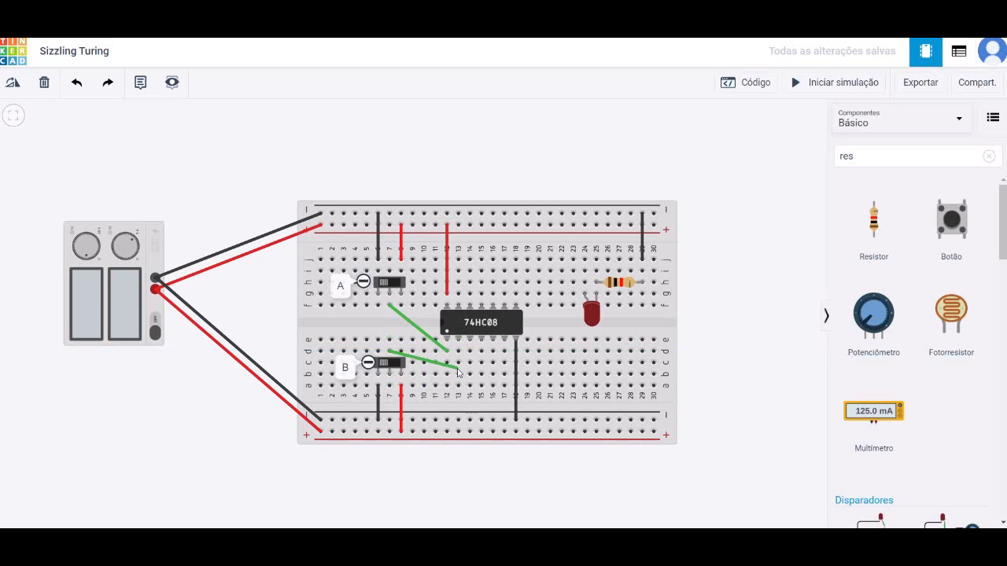
left_click(458, 375)
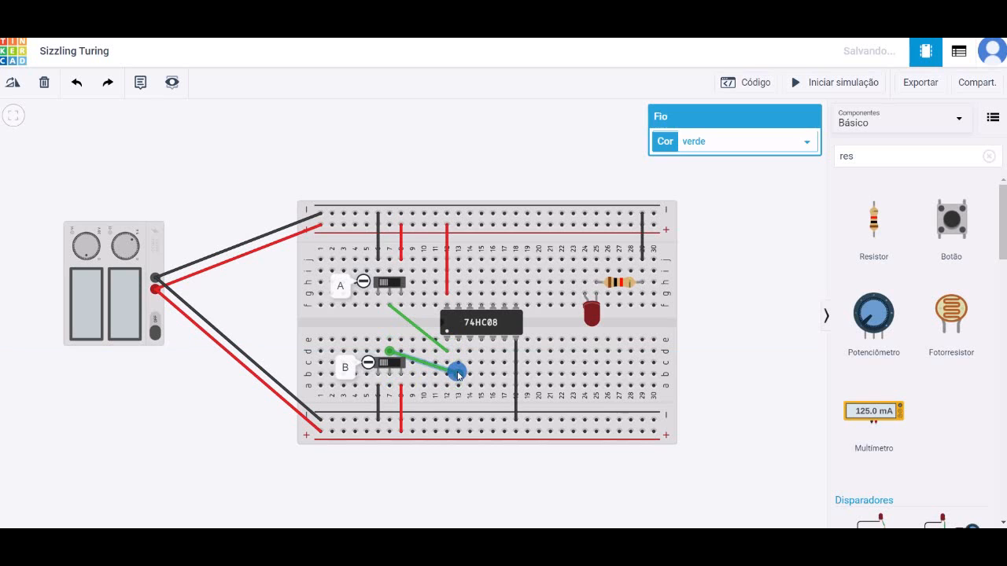
left_click(731, 139)
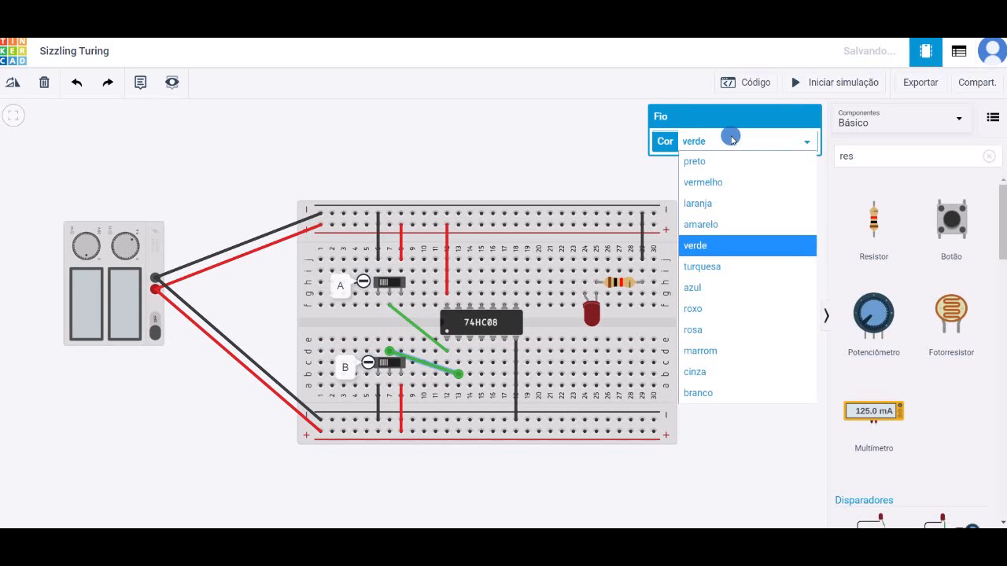
left_click(748, 203)
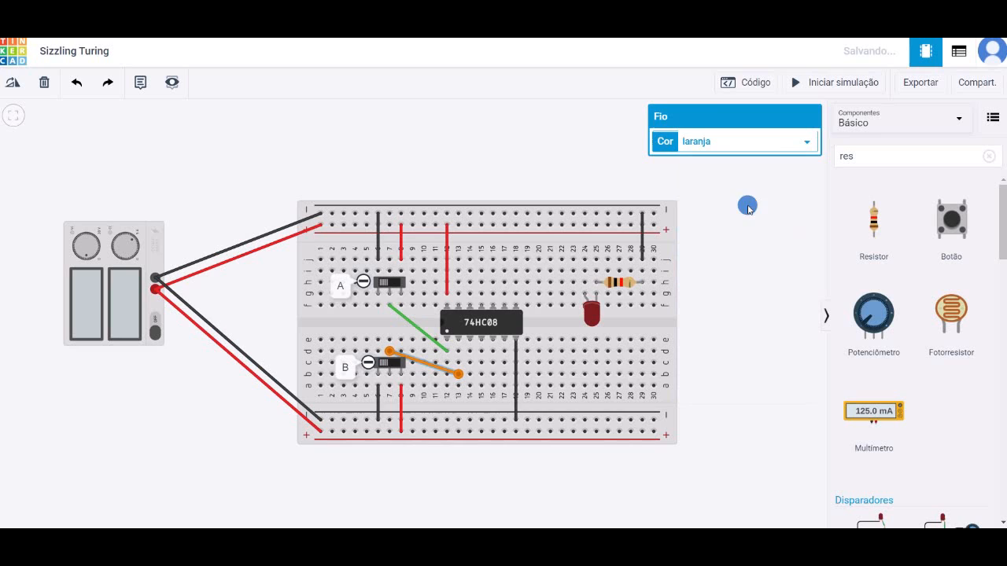
left_click(747, 276)
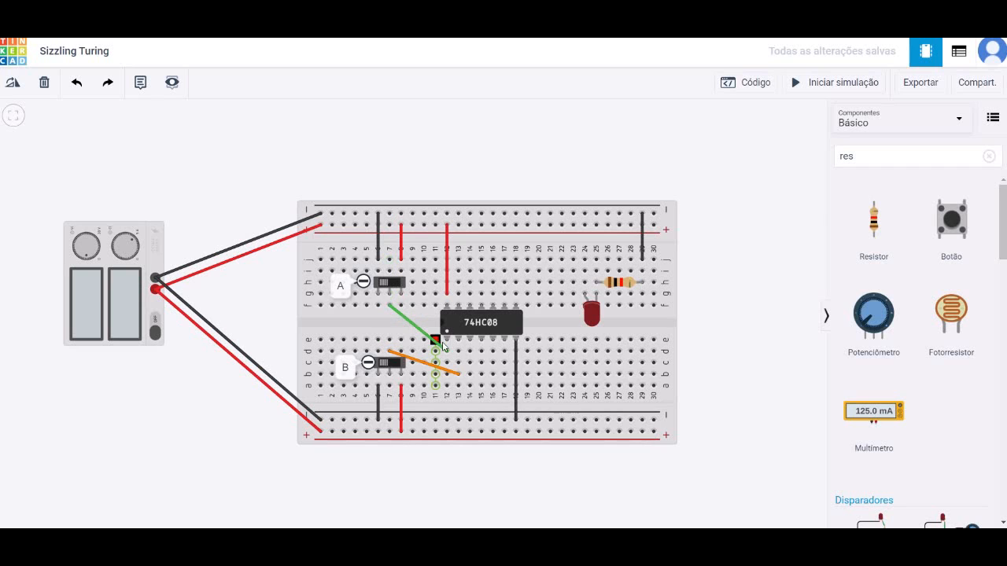
left_click_drag(442, 344, 448, 351)
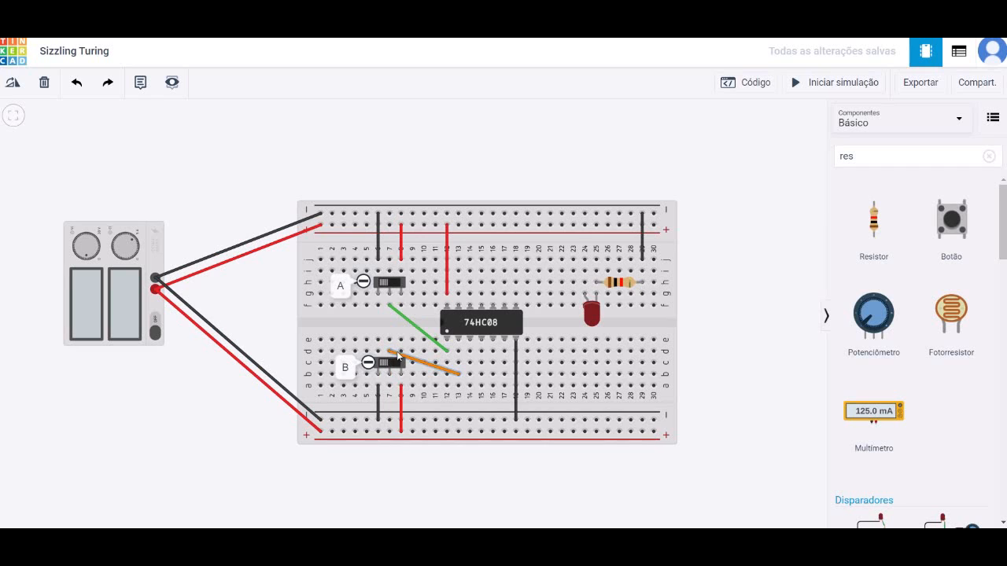
left_click(453, 374)
left_click(456, 374)
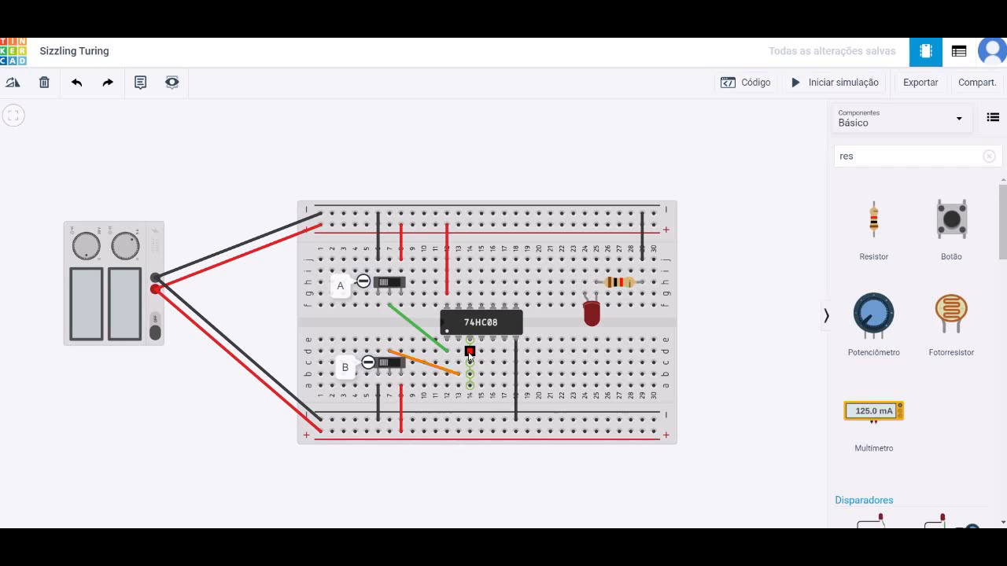
Wire the 74HC08's first output from hole d14 to the LED's column at hole h24 and colour the wire purple (roxo).
left_click(470, 354)
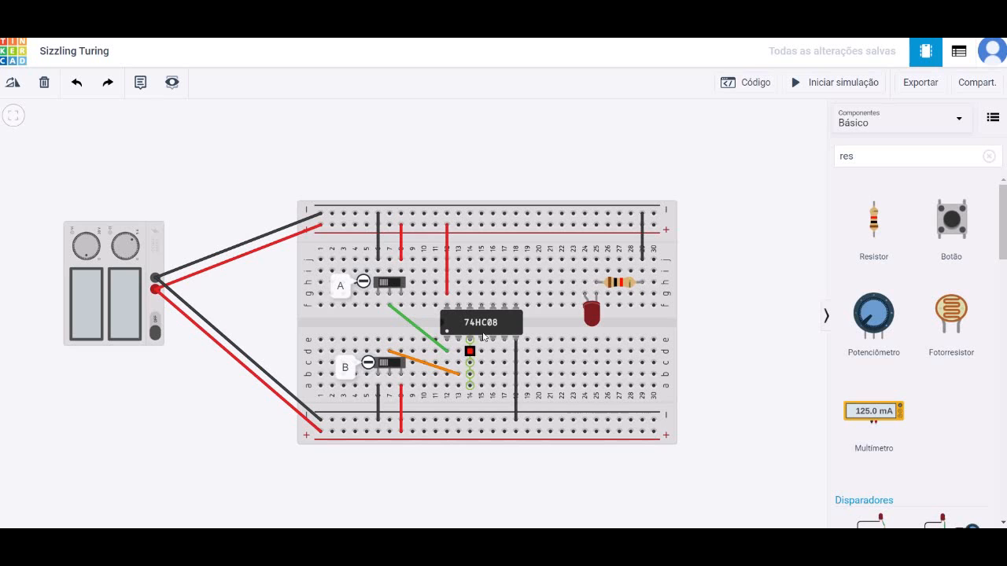
left_click(584, 282)
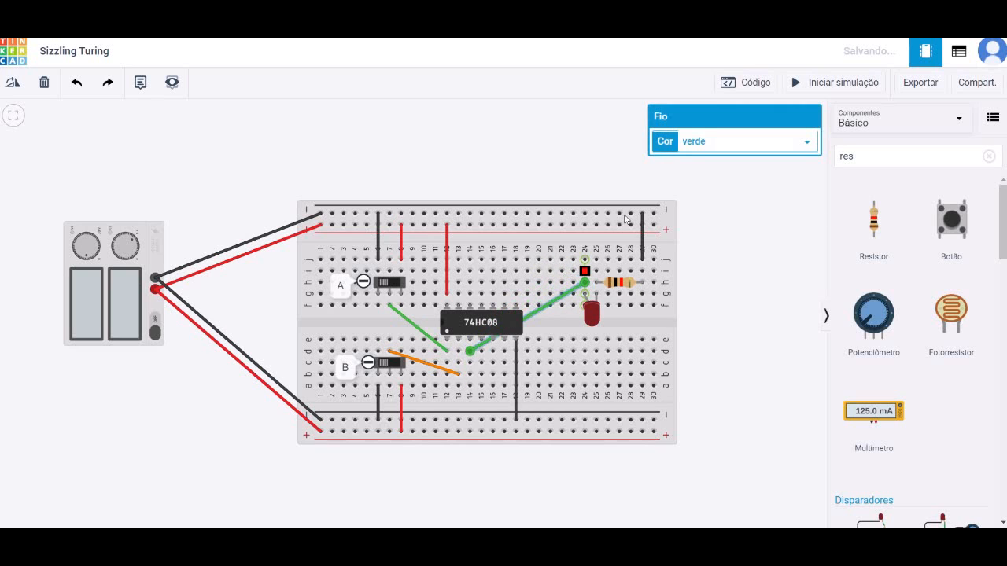
left_click(706, 140)
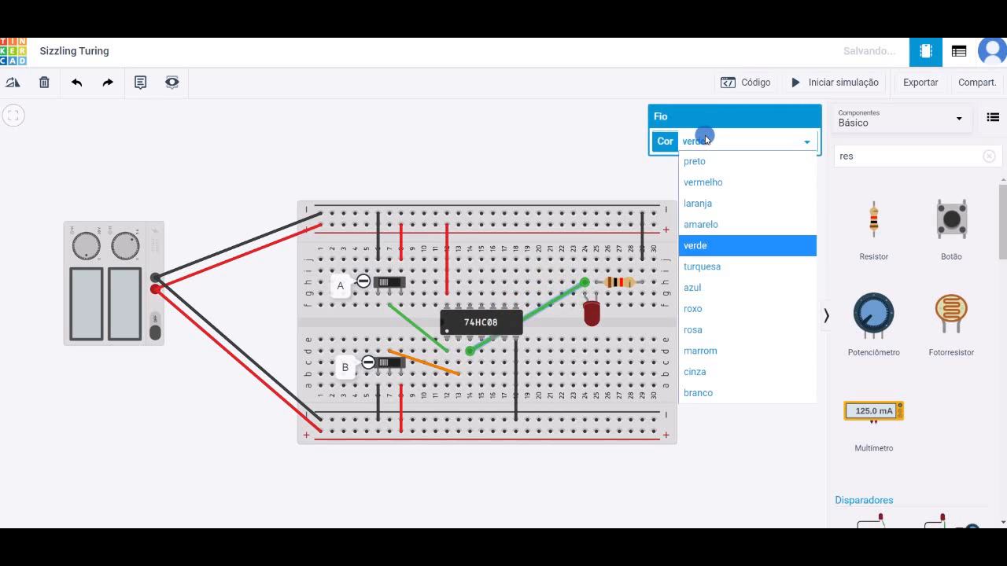
left_click(715, 308)
left_click(730, 322)
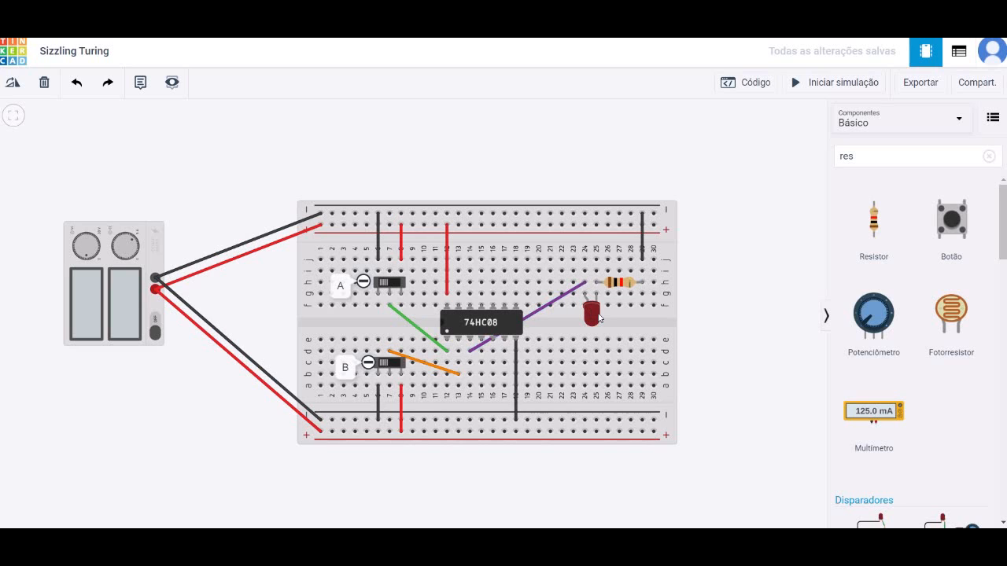
left_click(585, 286)
left_click(578, 288)
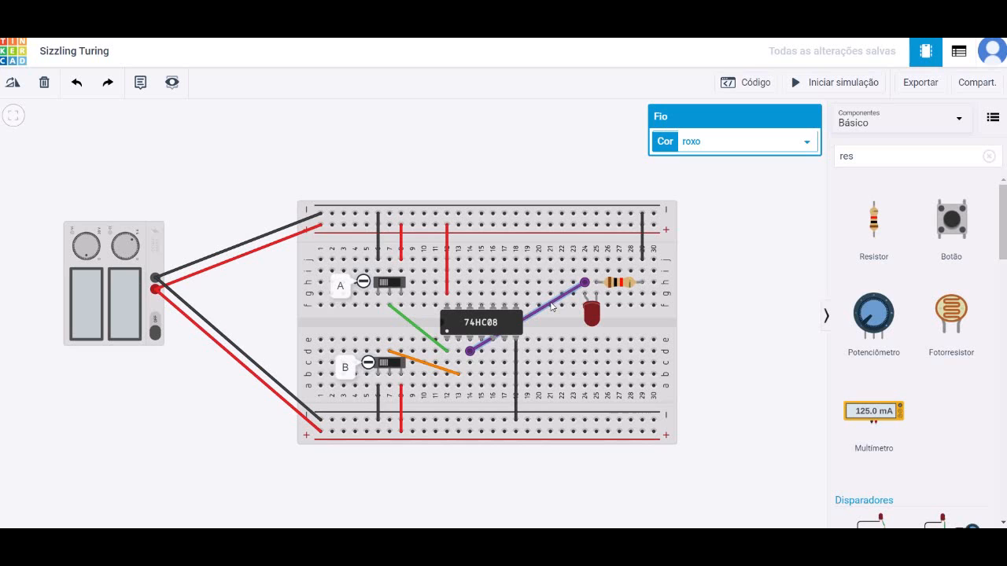
left_click(761, 256)
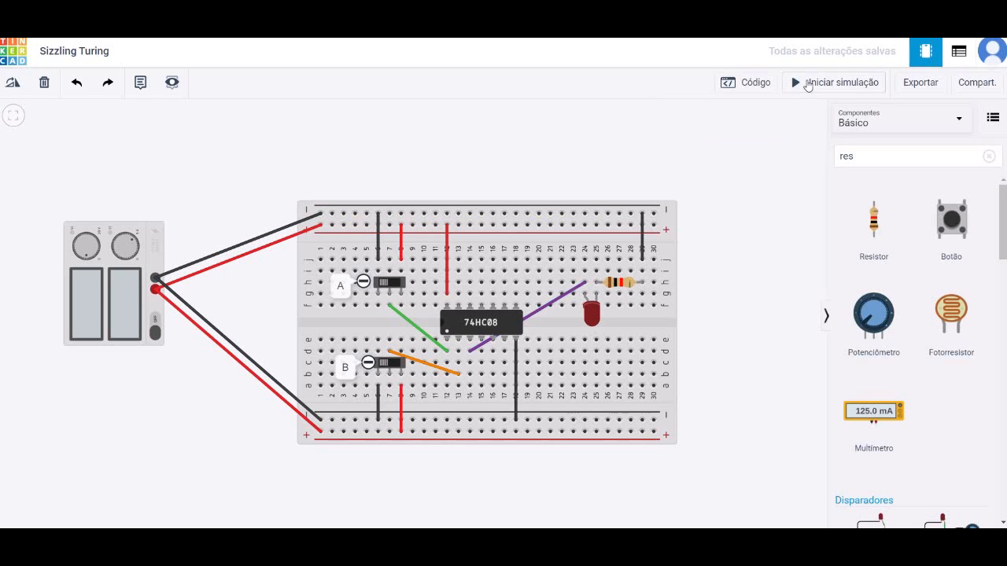
Change the resistance of the resistor connected between the LED and the ground jumper.
left_click(627, 284)
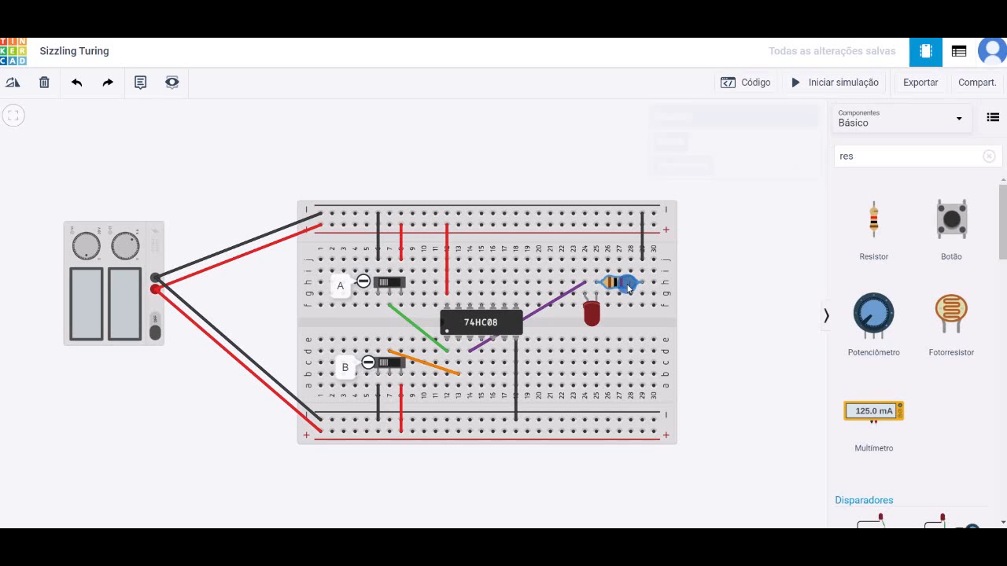
left_click(614, 282)
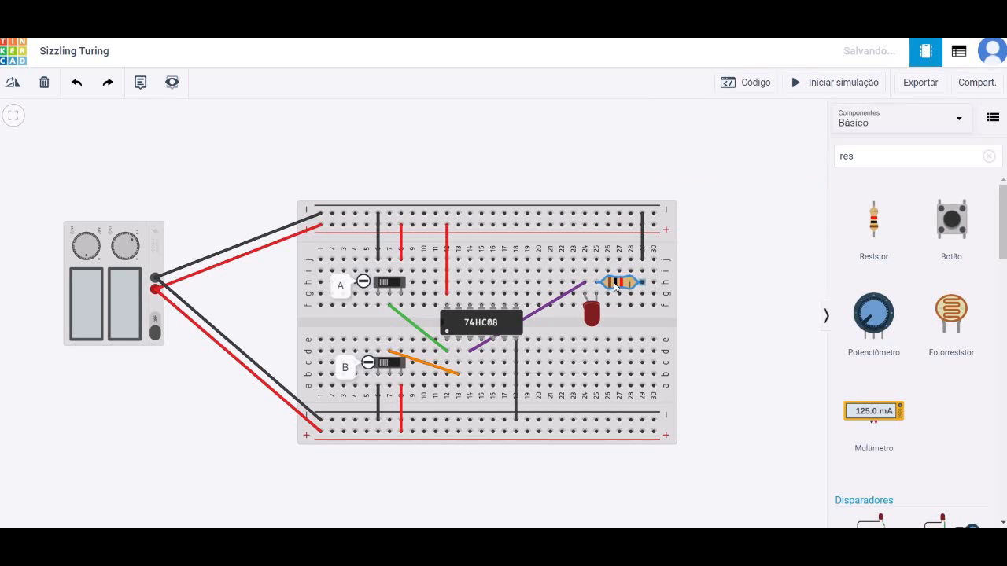
left_click(613, 283)
left_click(613, 282)
left_click(614, 283)
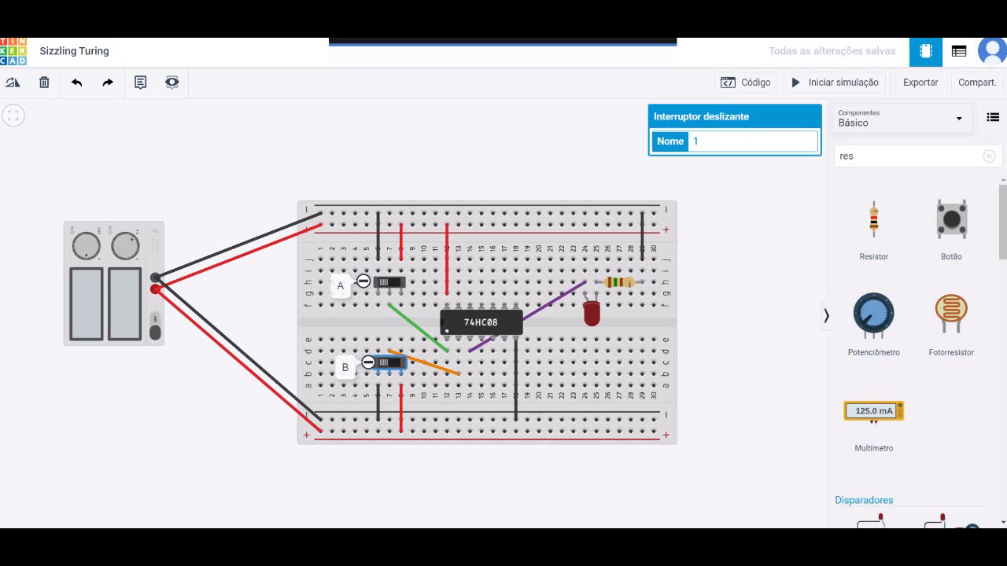
left_click(673, 180)
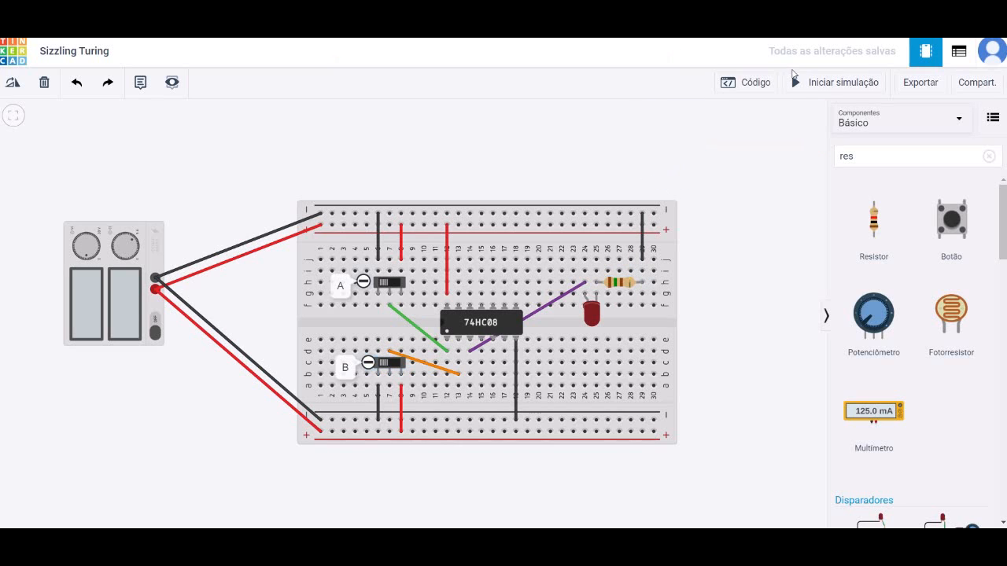
Start the simulation and slide switch A to its positive side while B stays on the ground side.
left_click(800, 84)
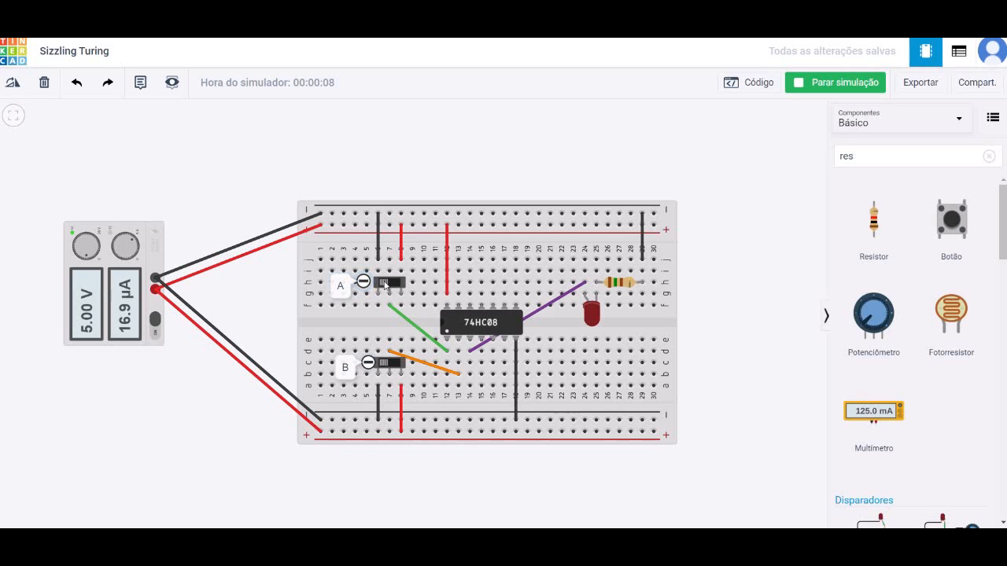
left_click(351, 285)
left_click(384, 284)
left_click(393, 285)
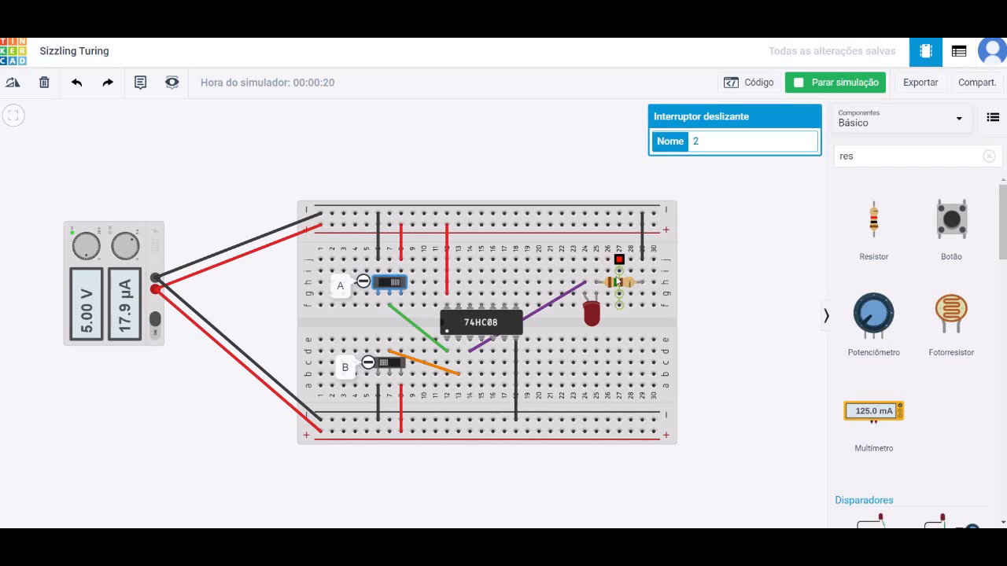
left_click(706, 325)
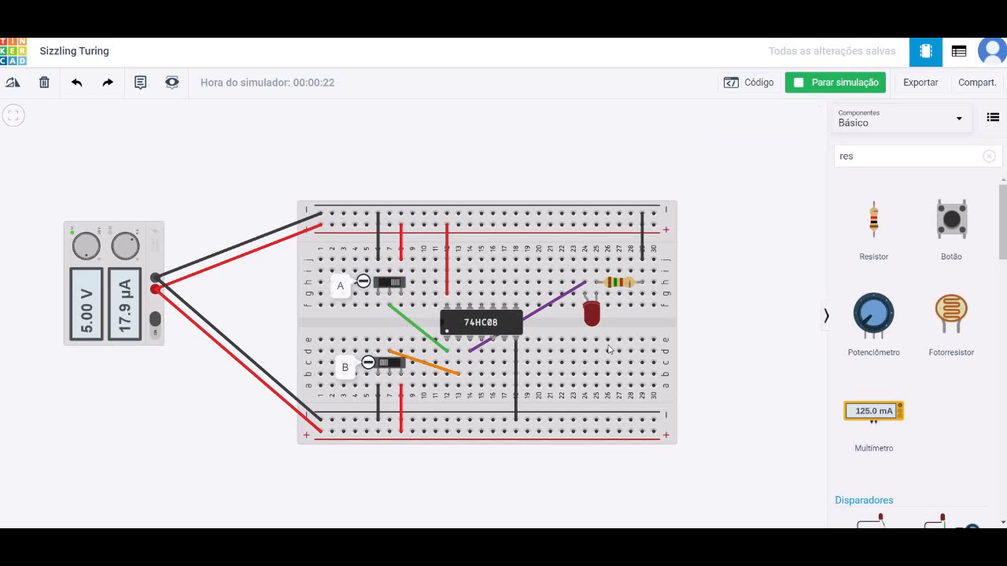
Slide switch A back to ground and switch B to its positive side to test the second mixed input combination.
left_click(384, 281)
left_click(384, 285)
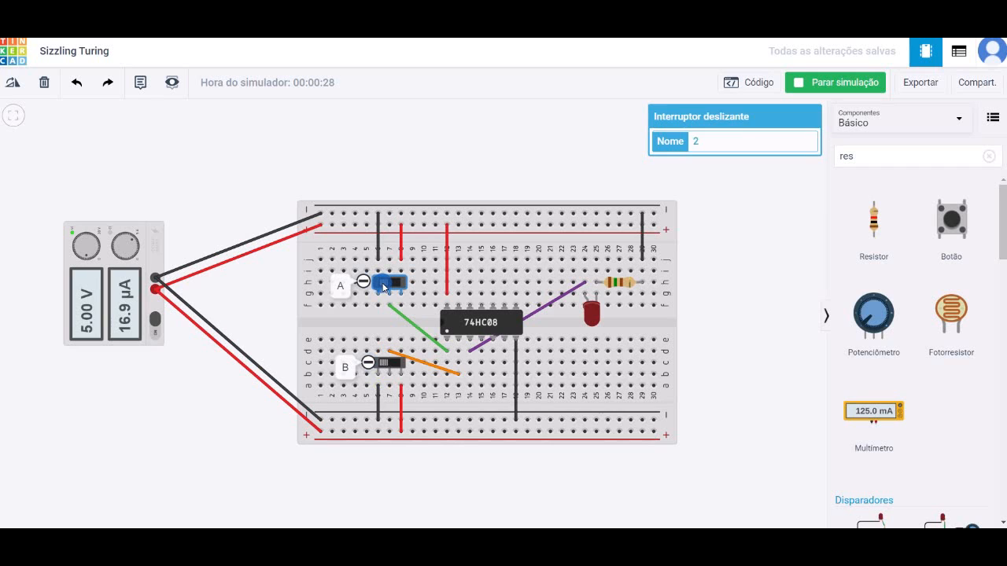
left_click(396, 368)
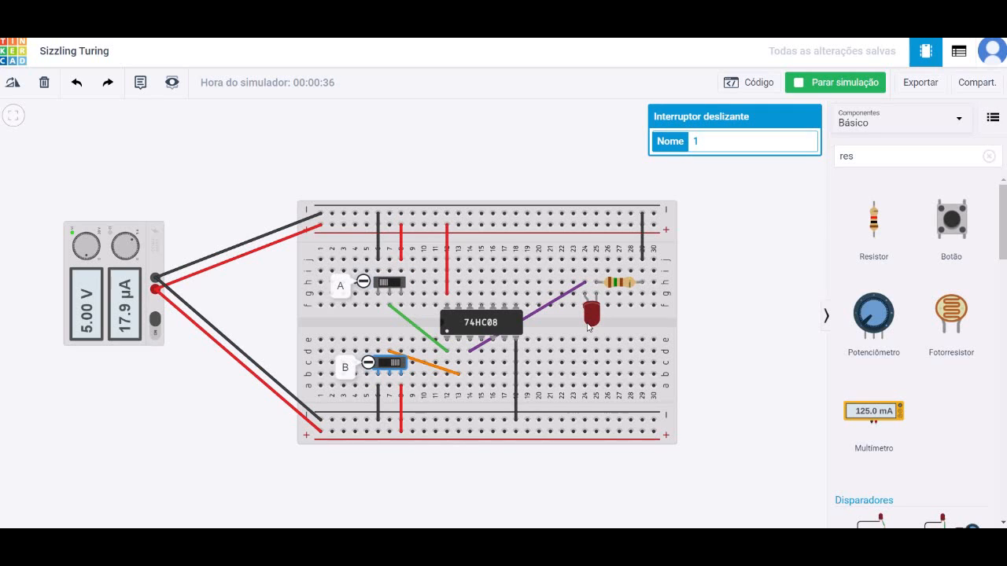
Slide switch A to its positive side with B also positive, and inspect the purple output wire and the LED.
left_click(393, 284)
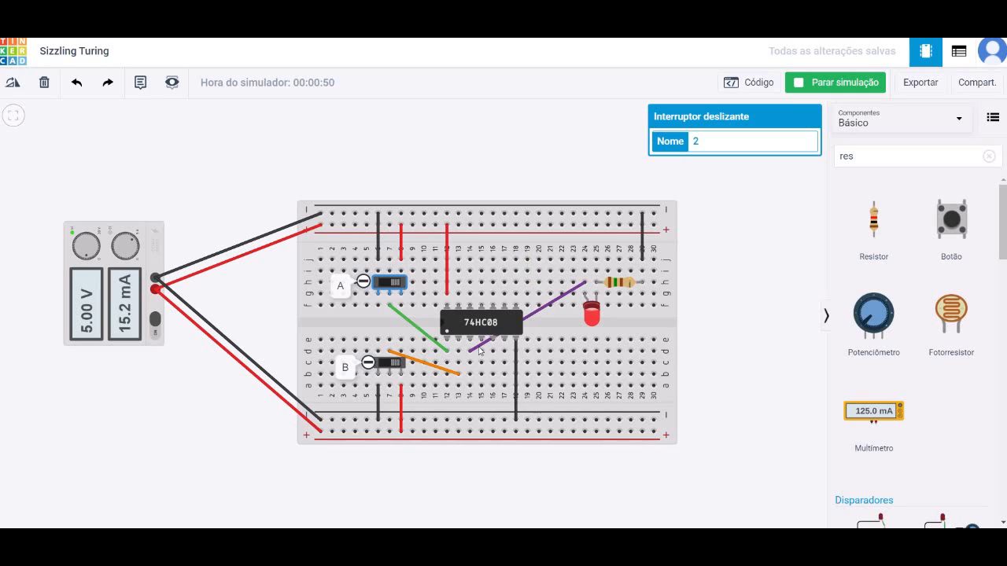
left_click(553, 306)
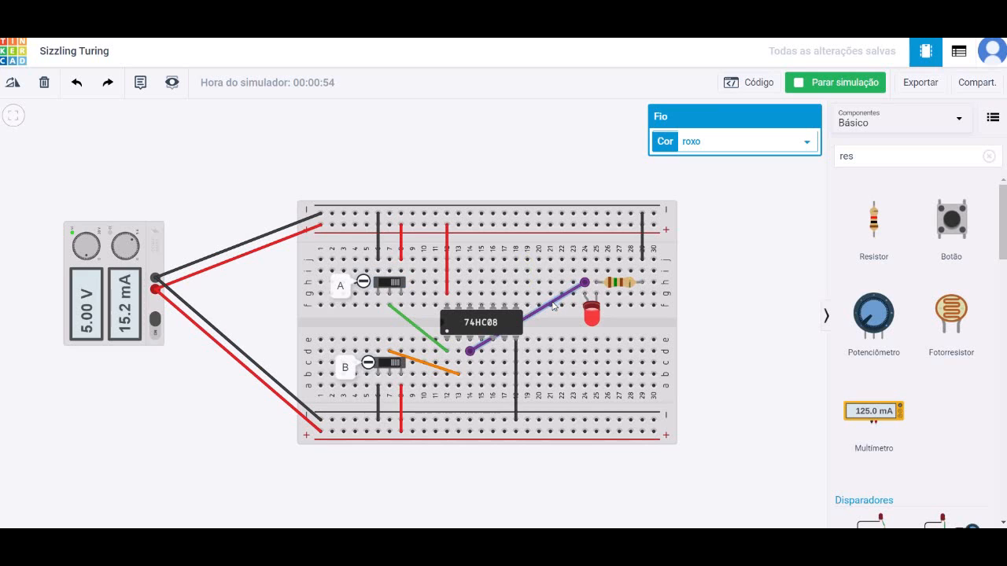
left_click(593, 315)
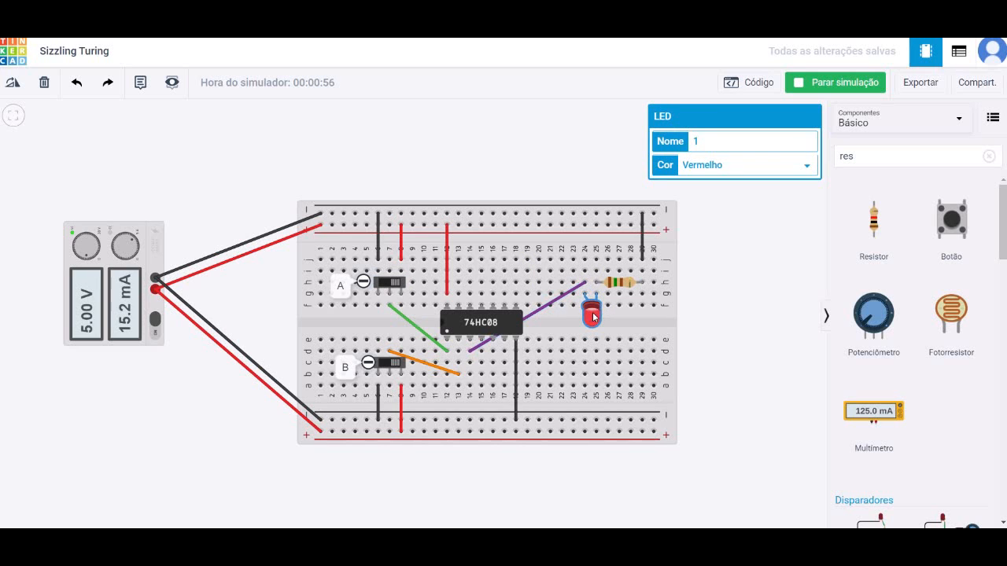
left_click(726, 290)
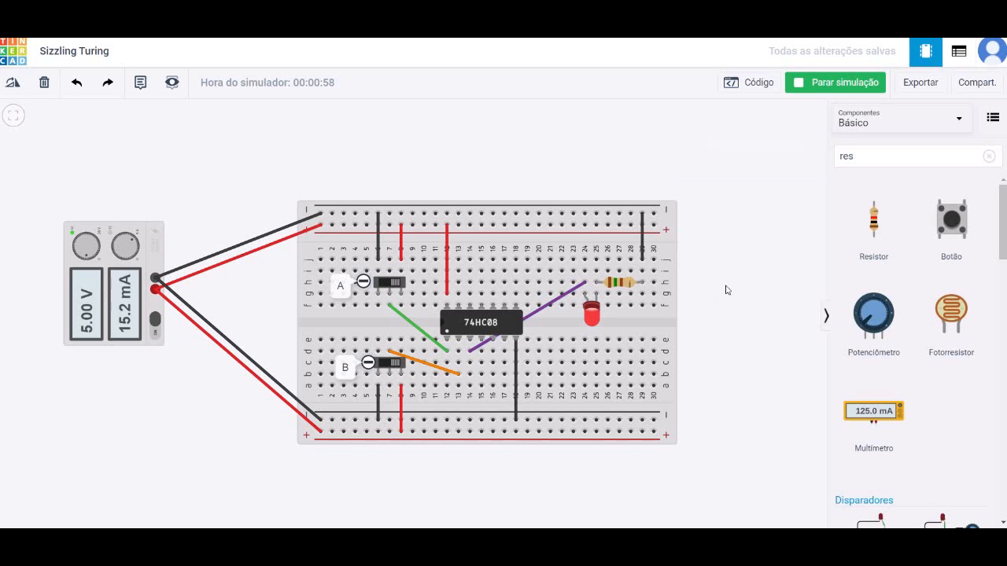
Return switches A and B to their ground sides in the running simulation.
left_click(383, 283)
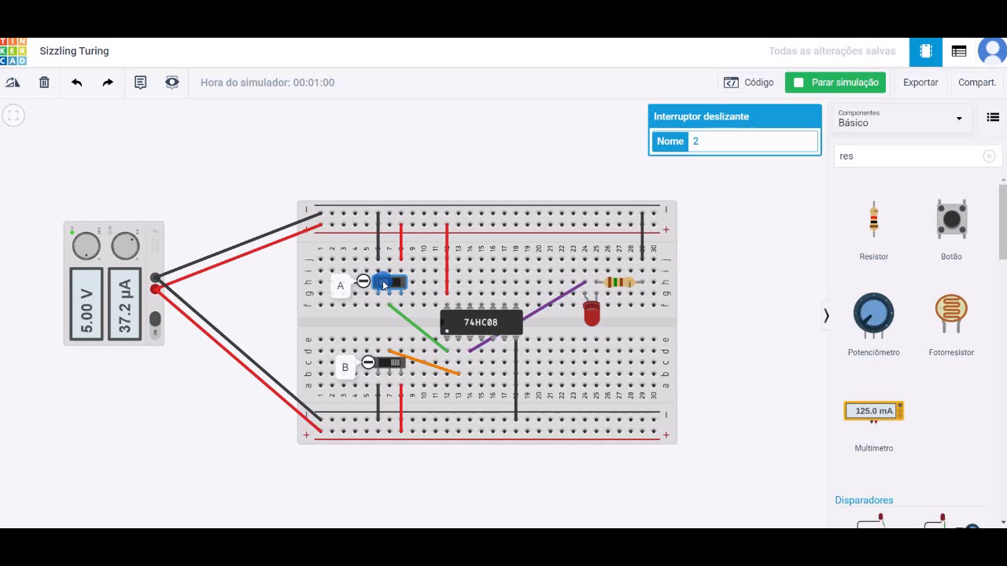
left_click(383, 364)
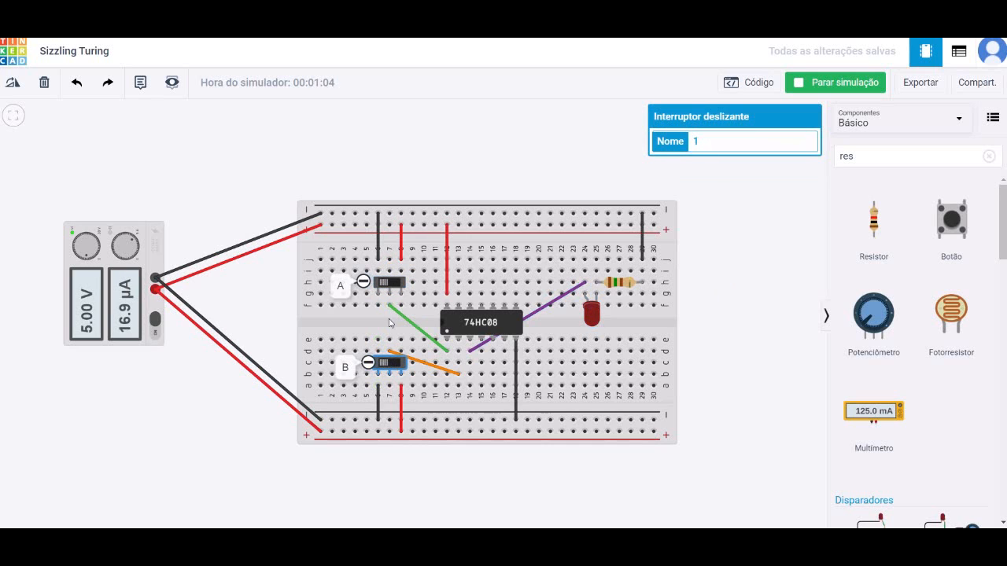